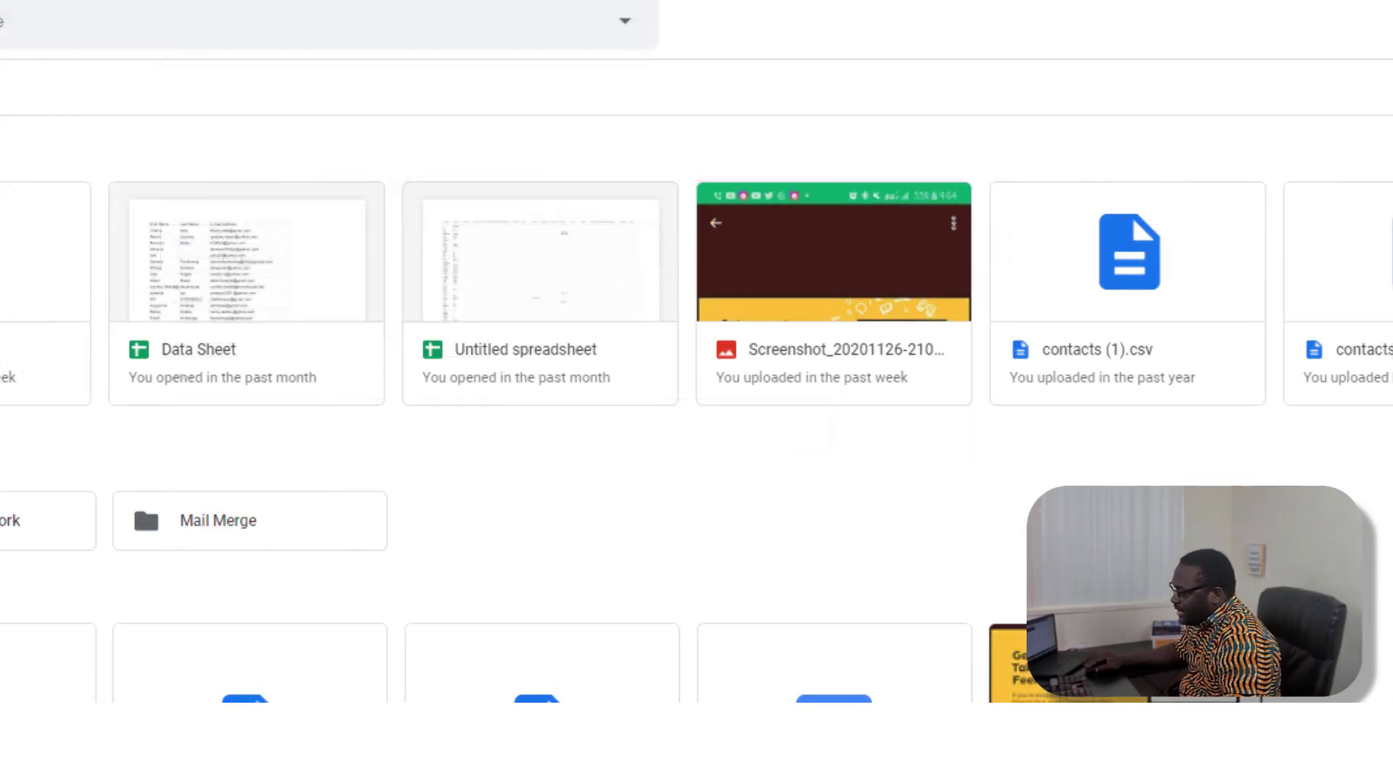
Add a Shift+Z shortcut to 'Just a test' in Colleagues at Work, then open that folder
right_click(747, 464)
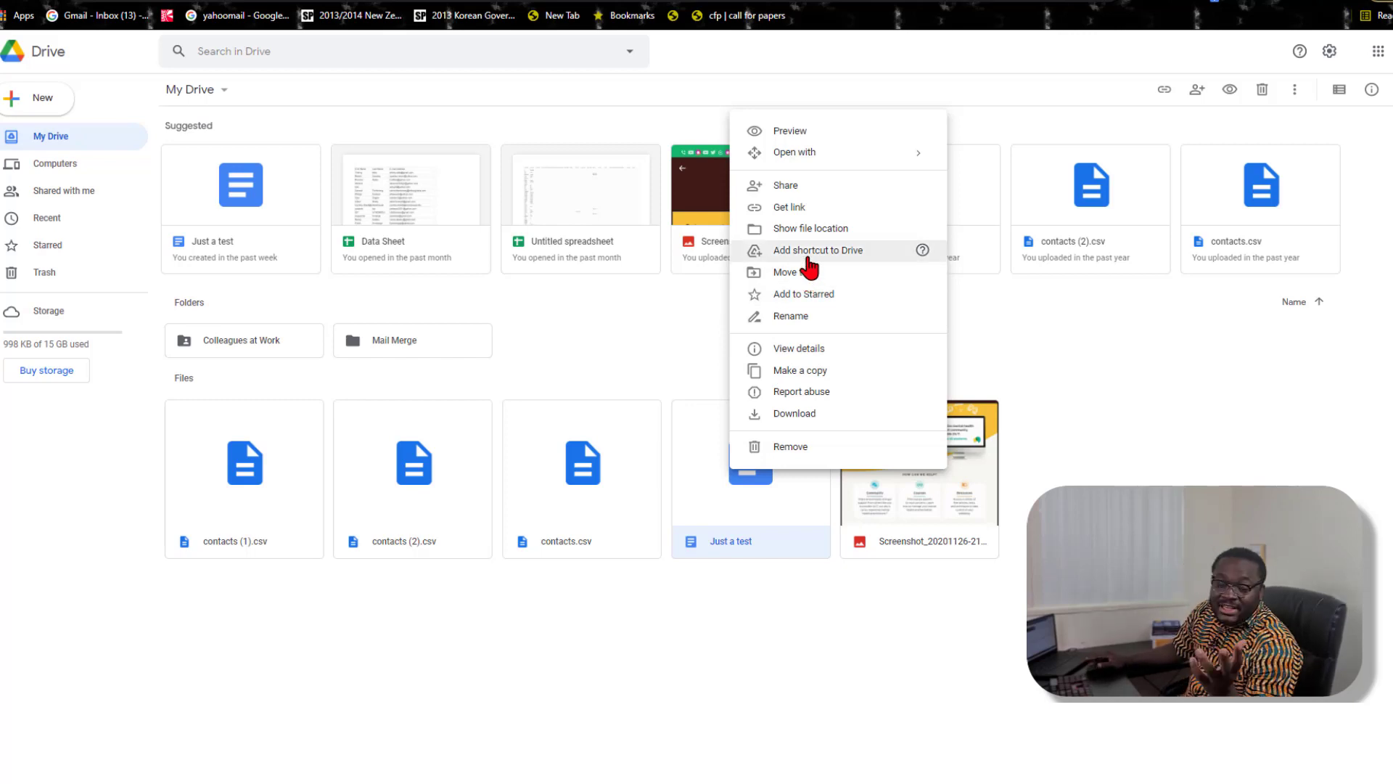
left_click(717, 656)
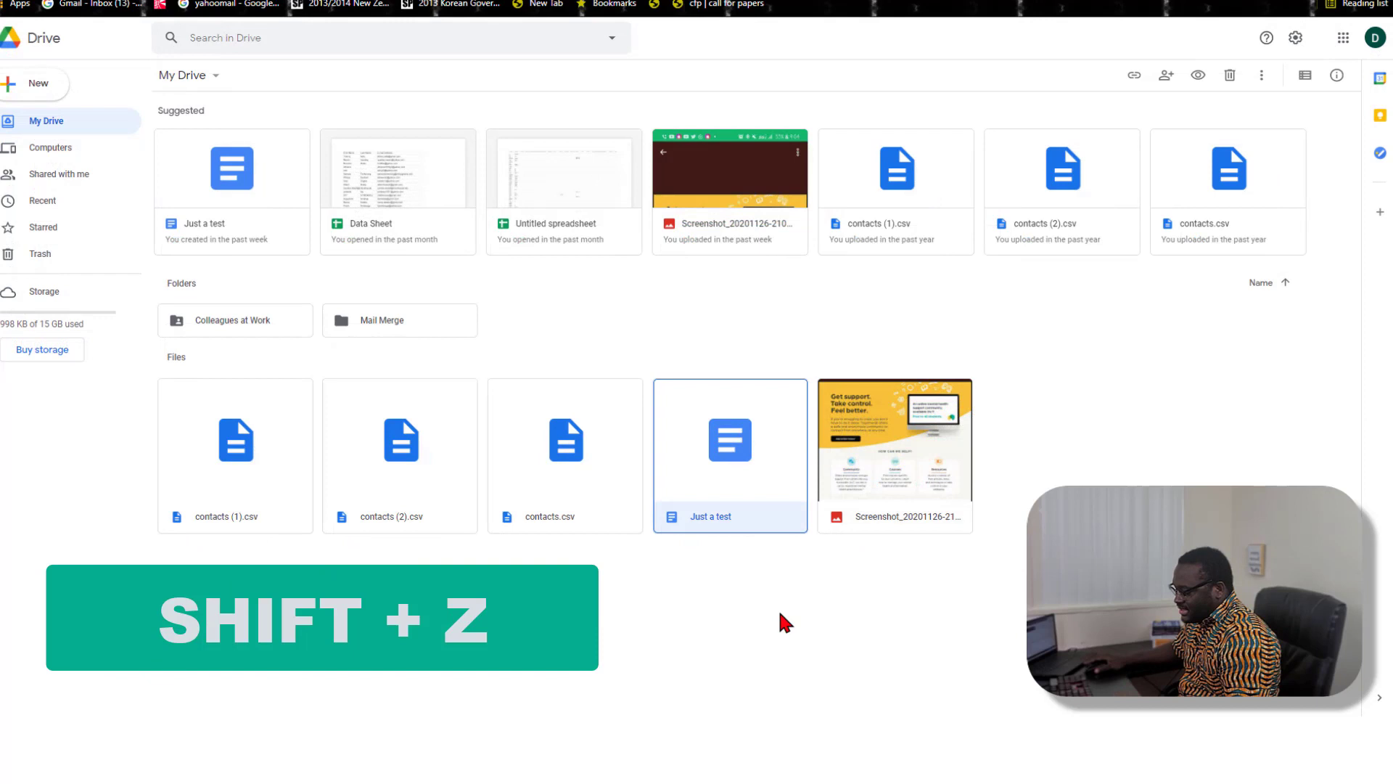
key("shift+z")
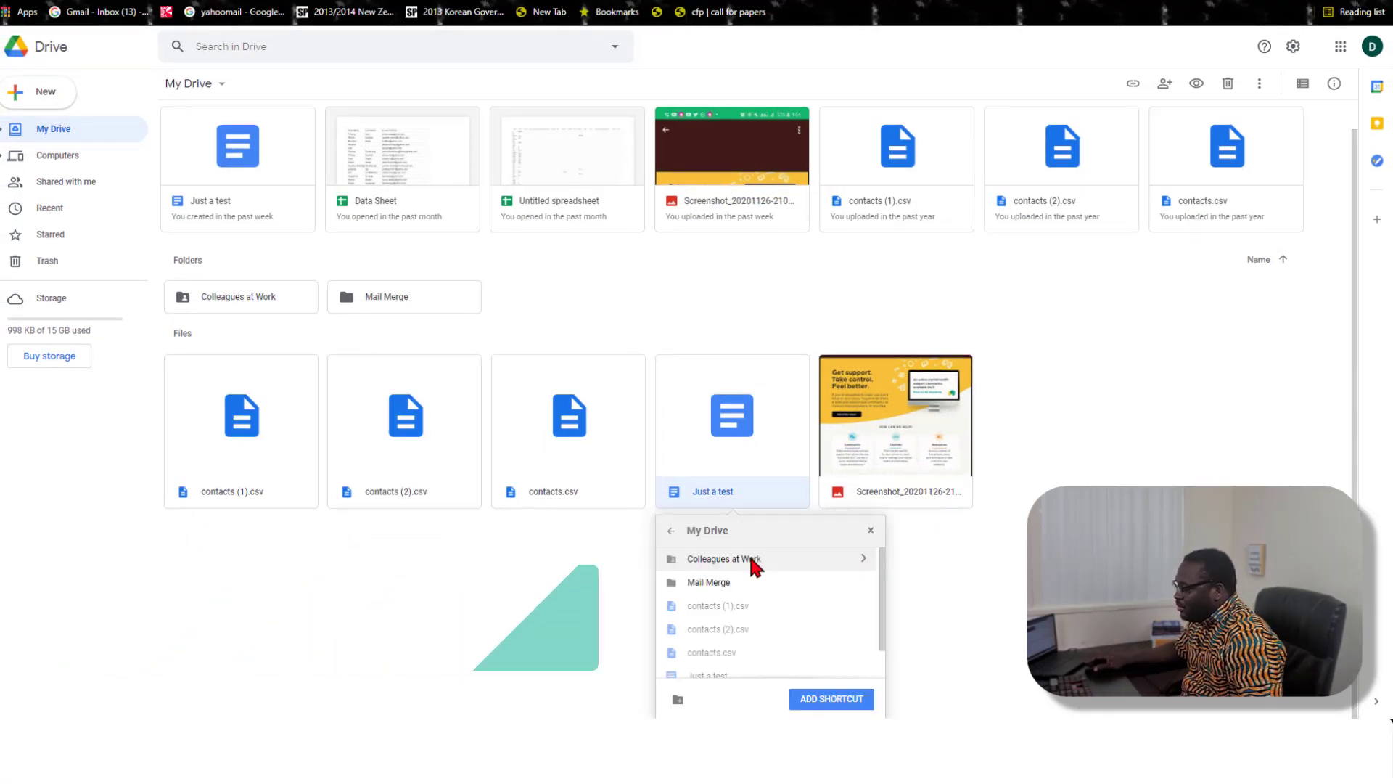
left_click(750, 559)
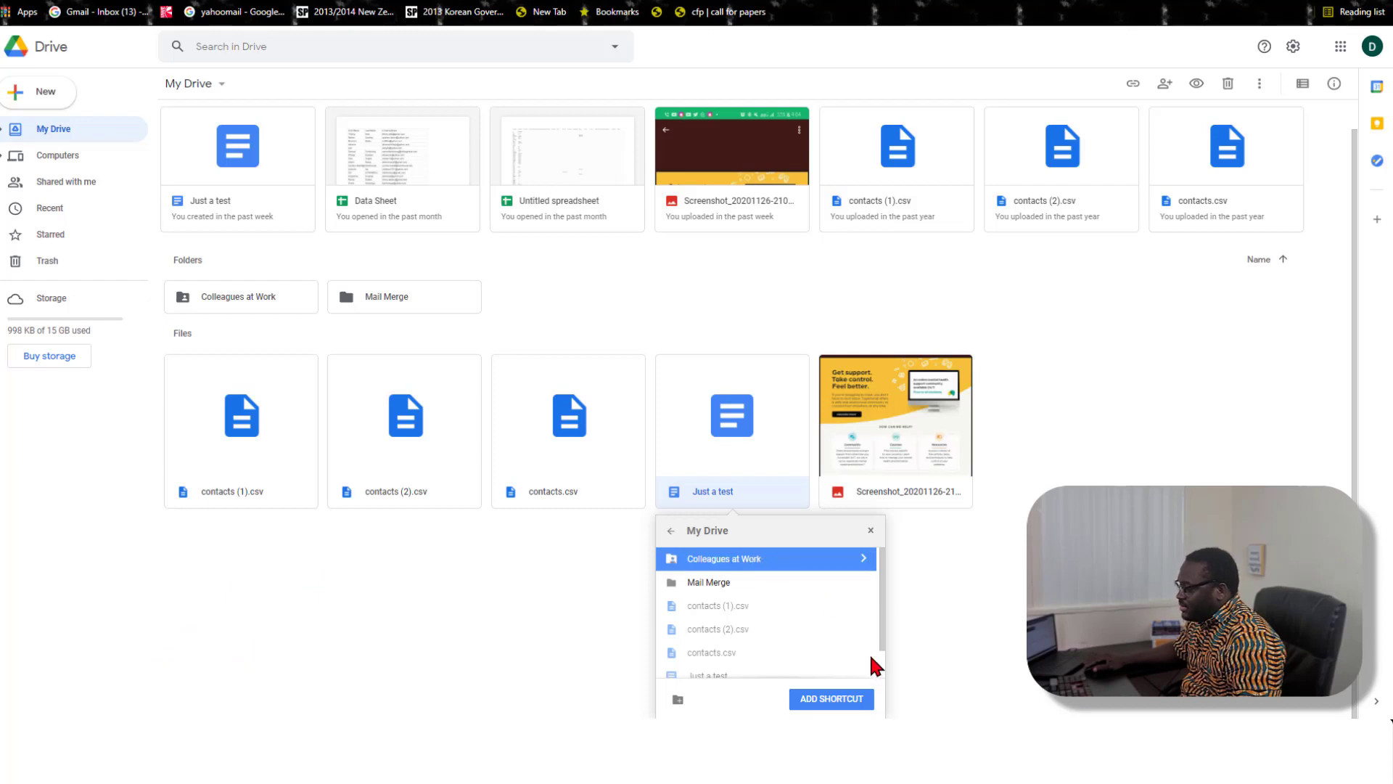
left_click(827, 699)
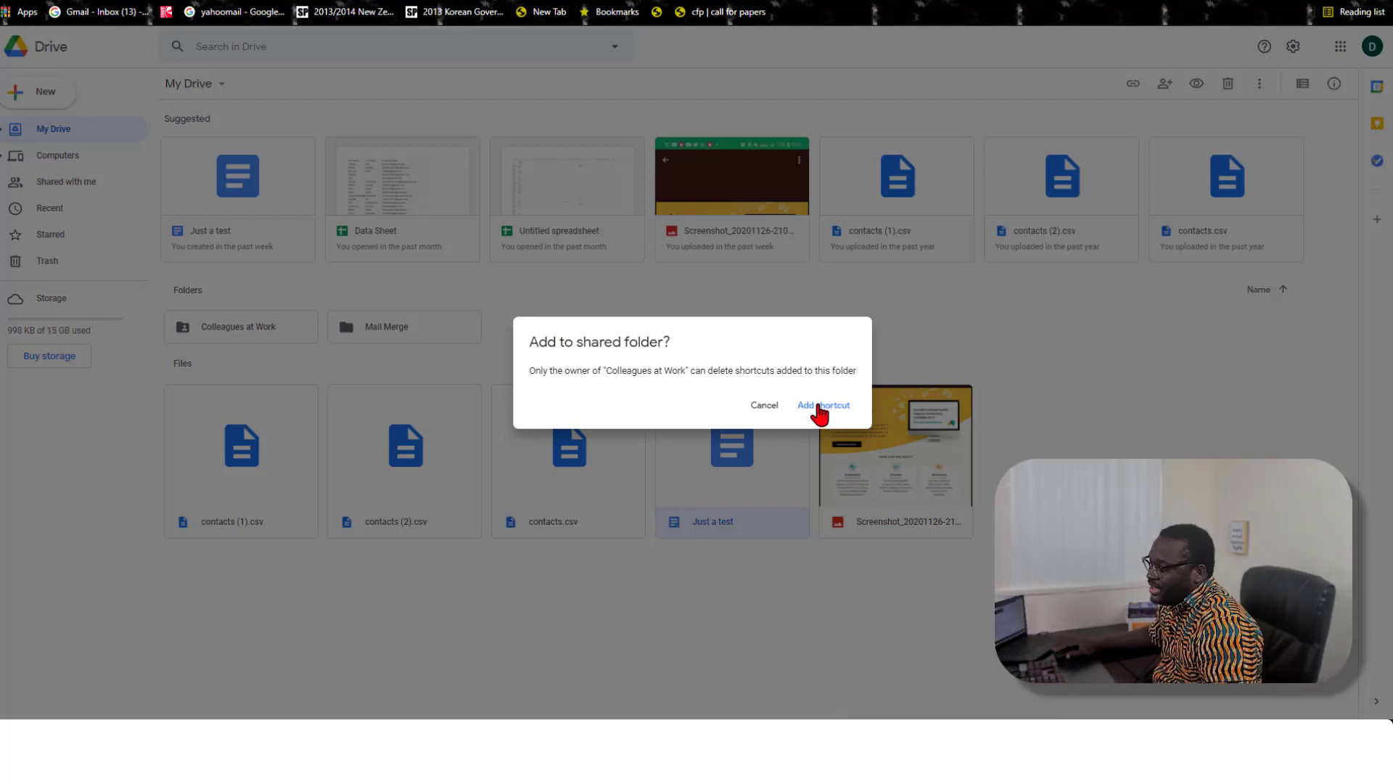
left_click(819, 409)
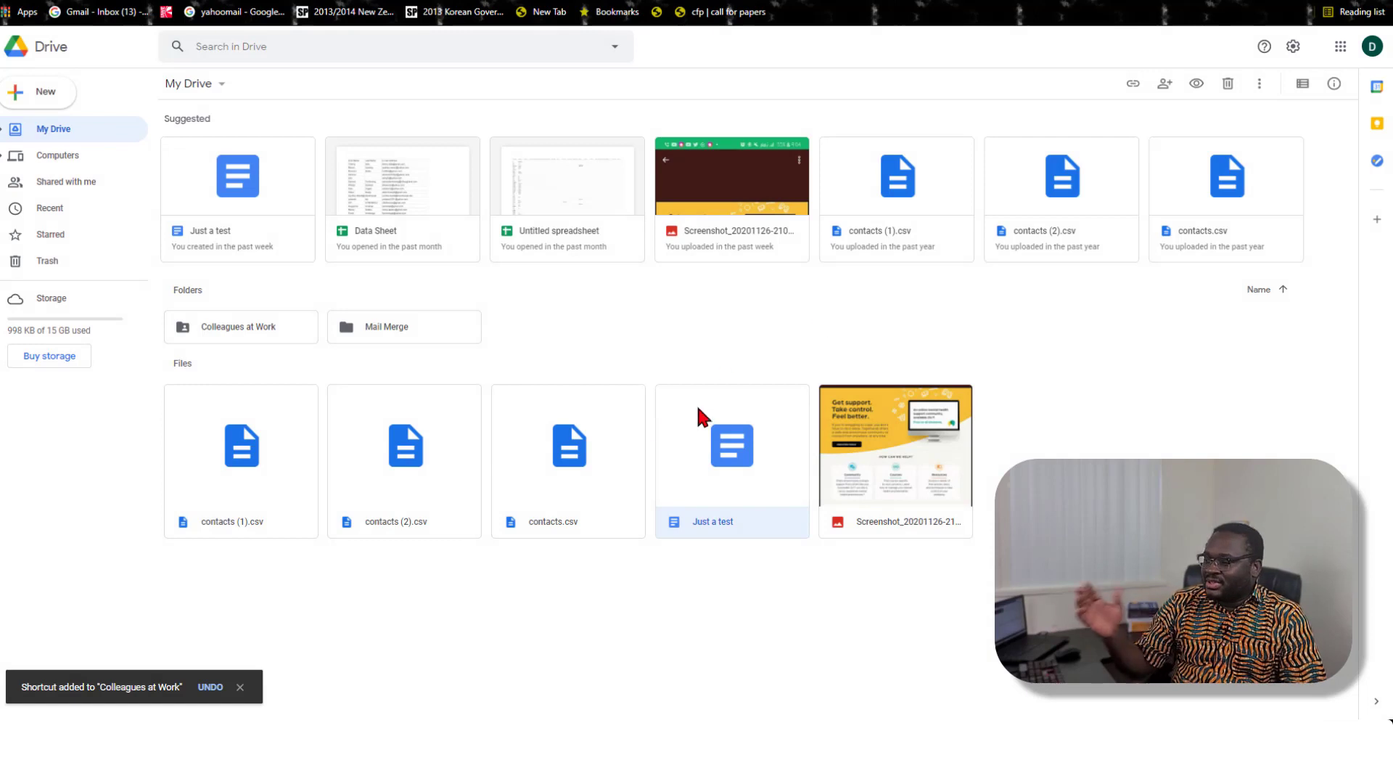
double_click(230, 330)
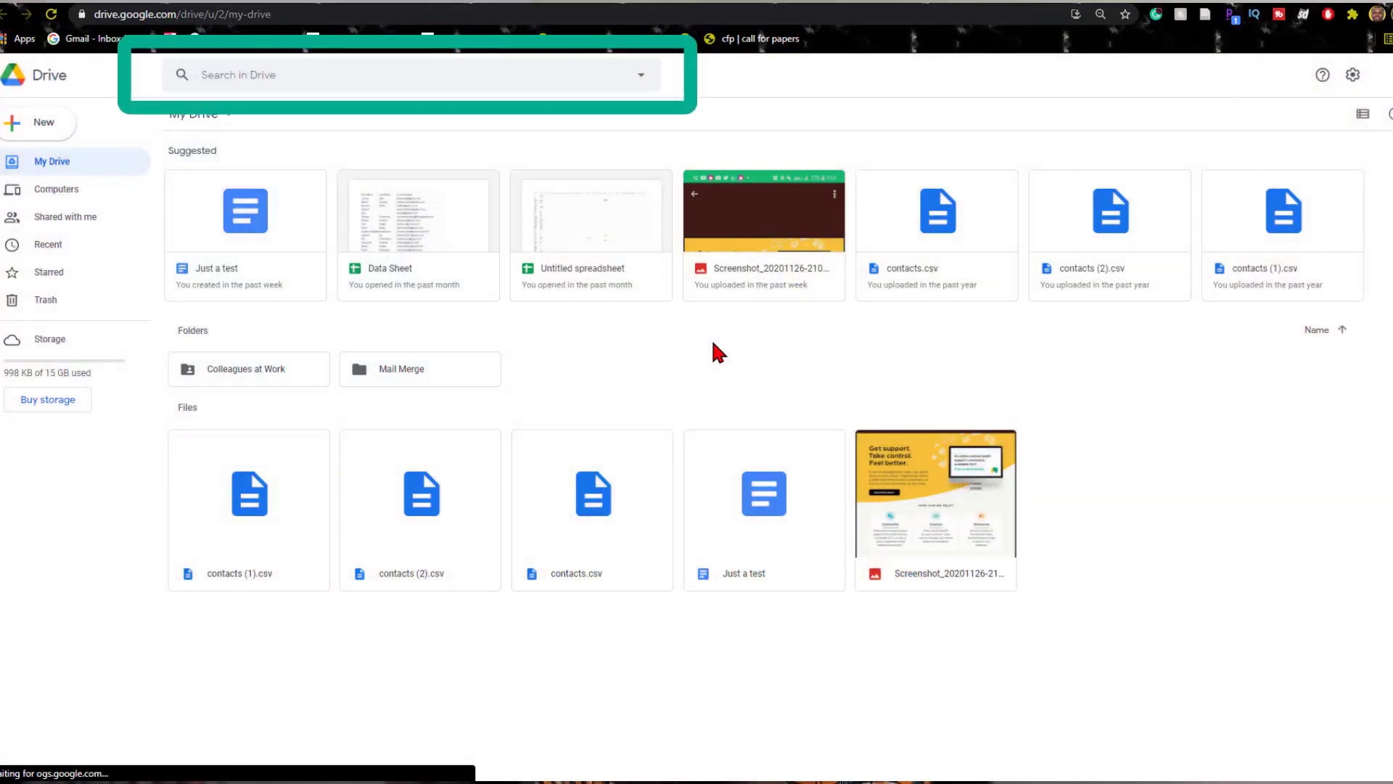
Open the Search in Drive box's dropdown of search options
left_click(327, 73)
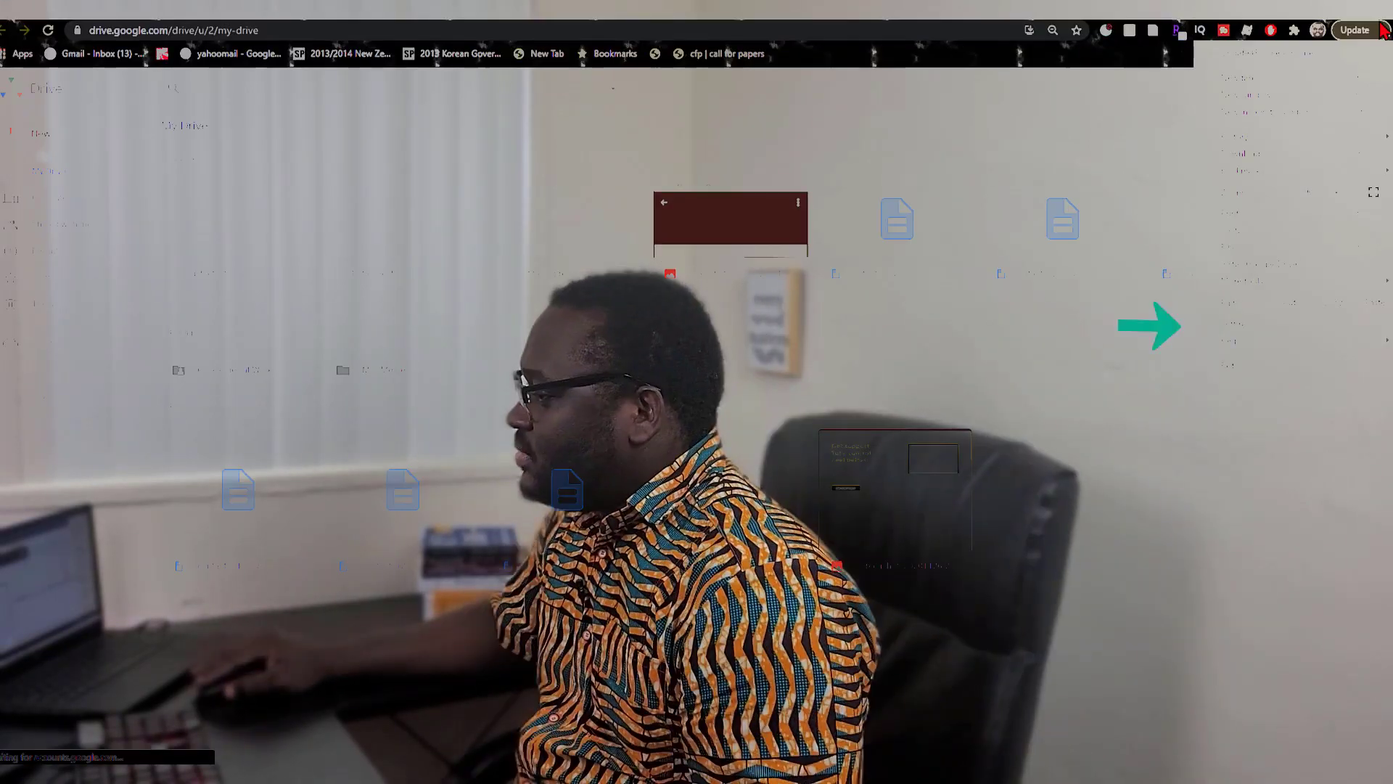
Open Chrome's search engine settings and the Manage search engines list
left_click(1334, 325)
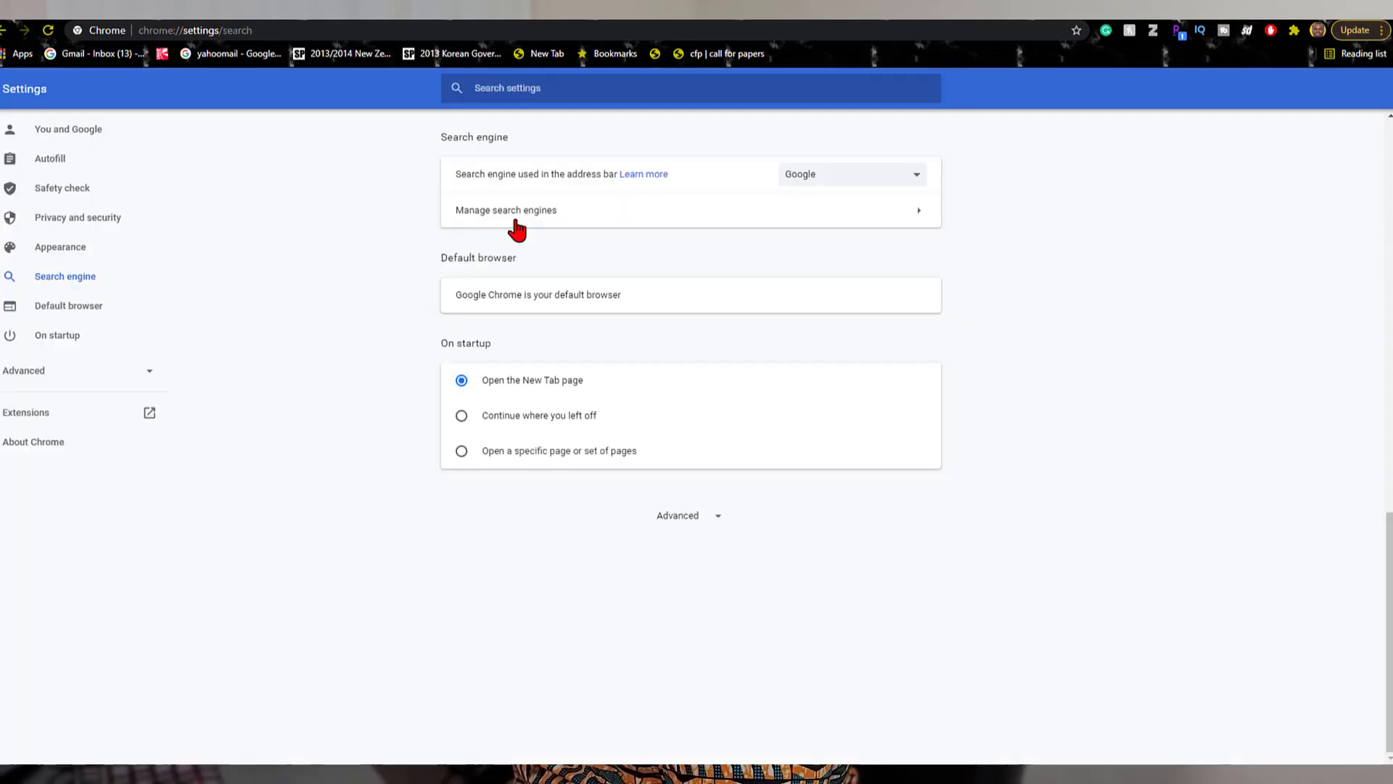
left_click(516, 217)
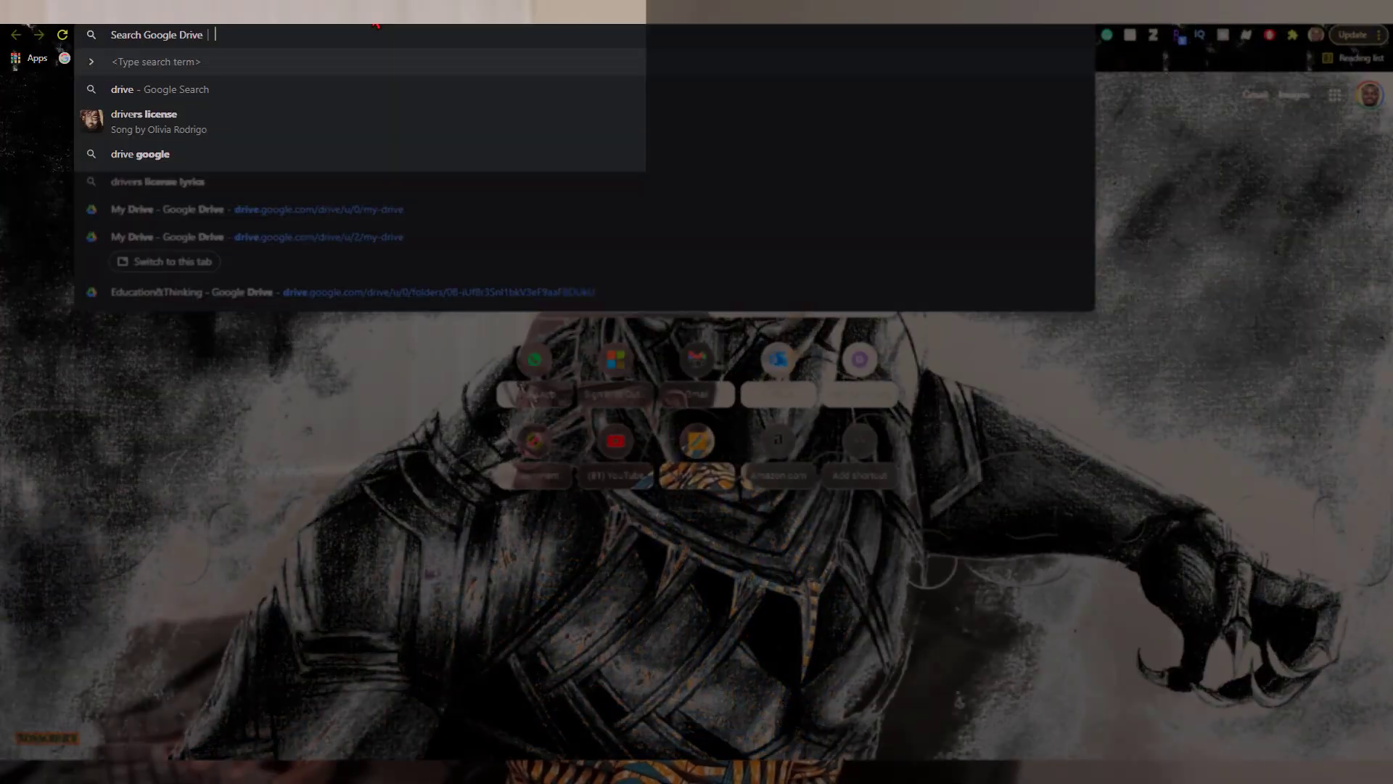
Search Google Drive for 'notes' from the Chrome address bar
type("note")
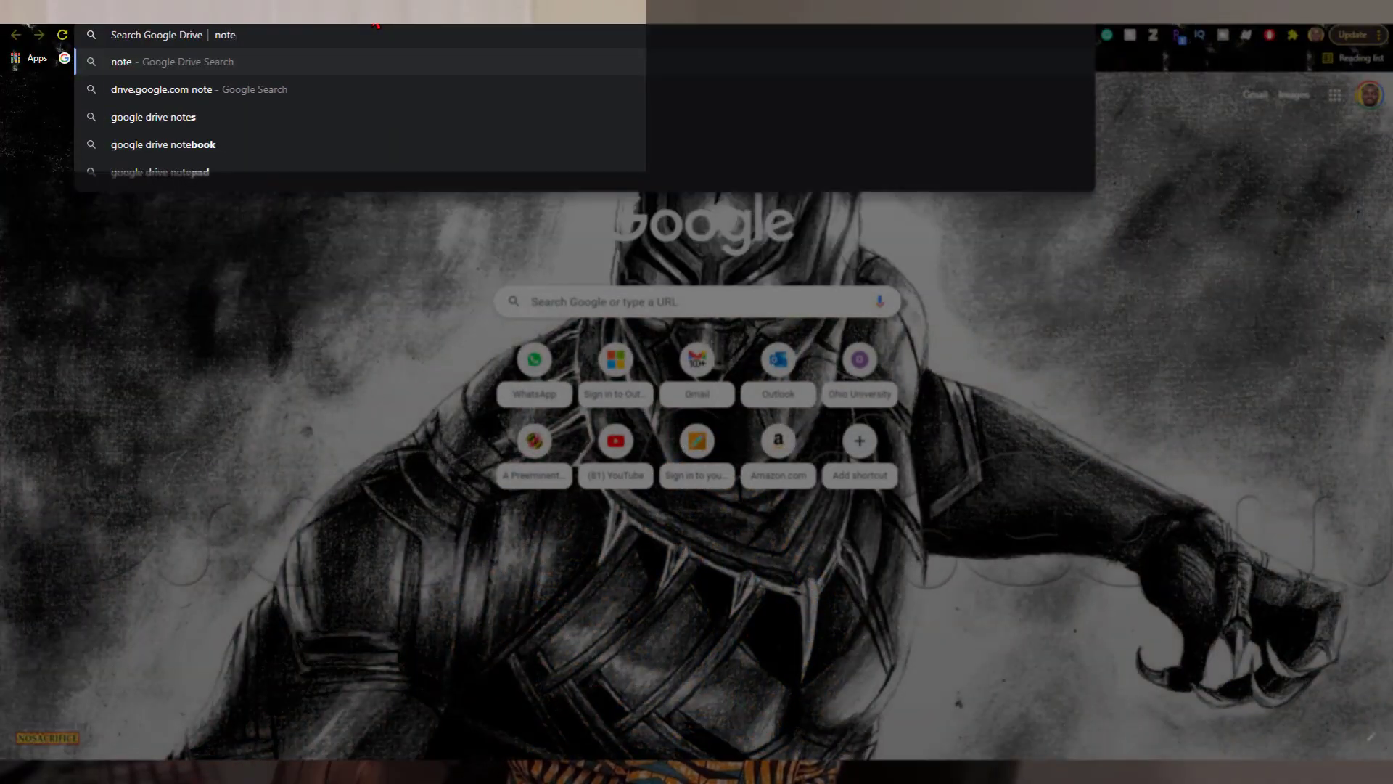
type("s")
key("Return")
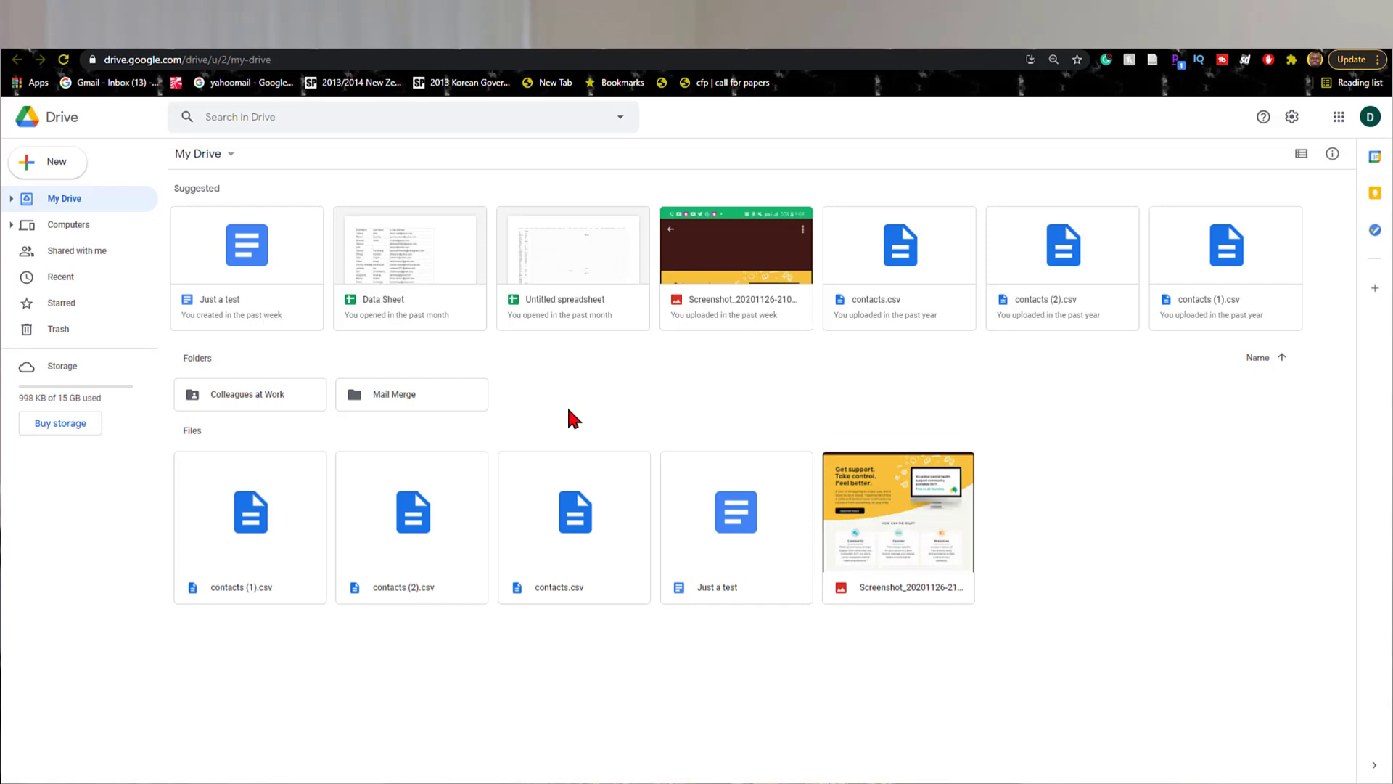
Open the context menu of the Colleagues at Work folder
right_click(290, 378)
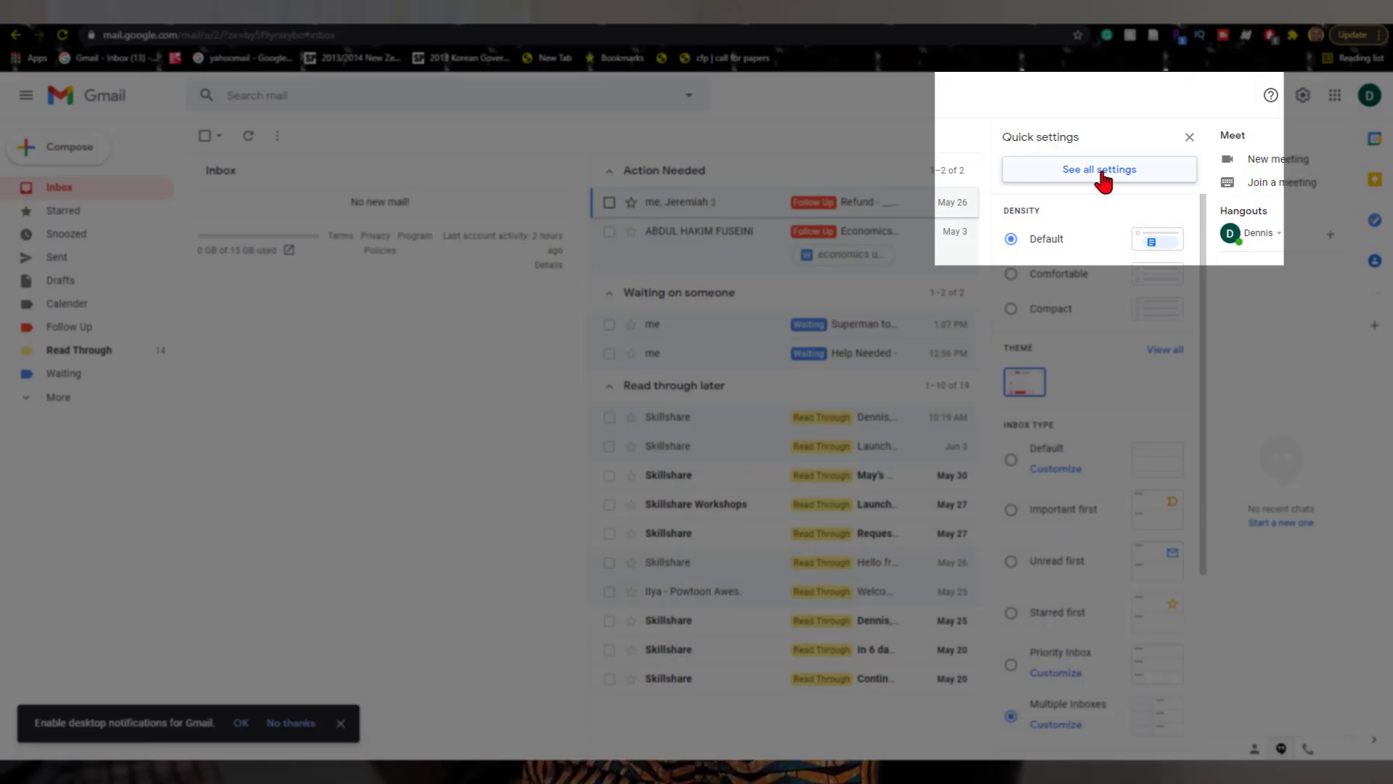
Tick Enable offline mail on the Offline tab of Gmail's full settings
left_click(1104, 177)
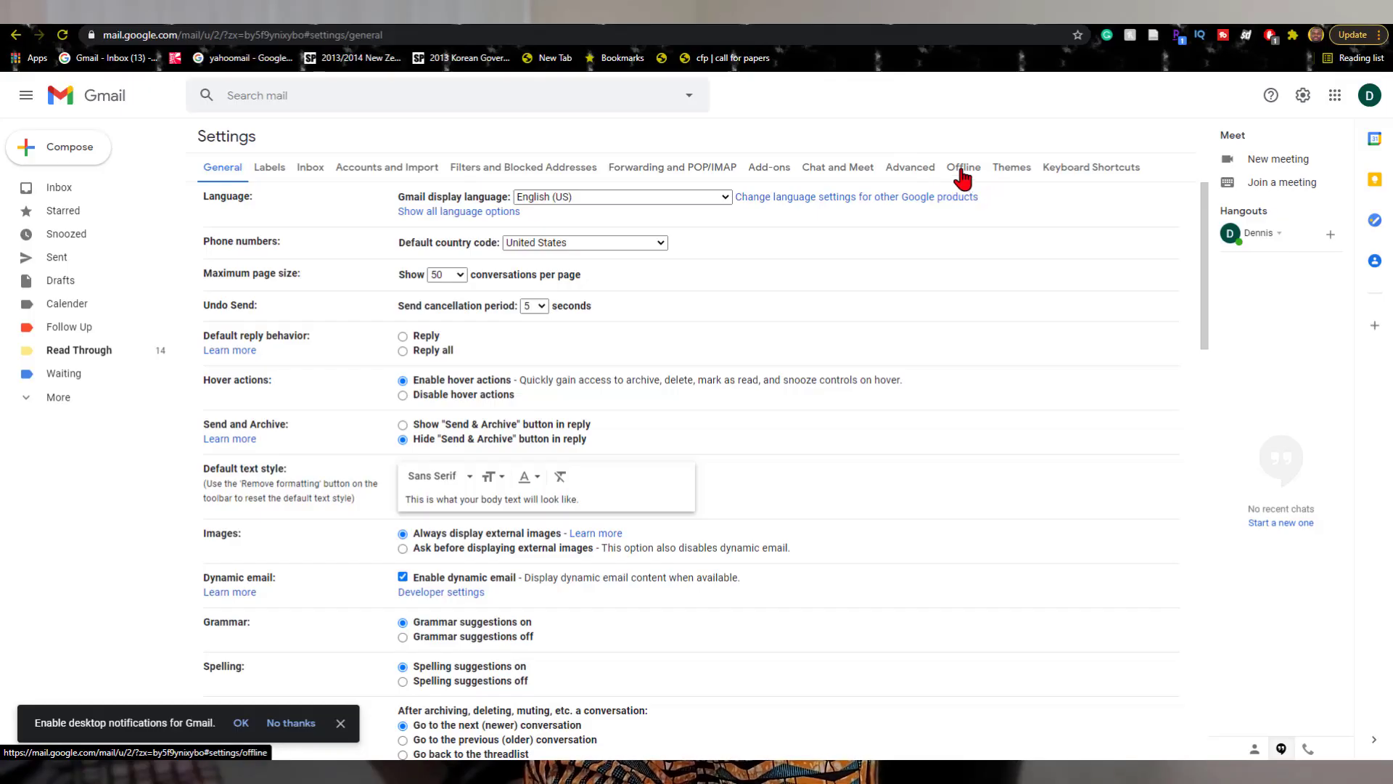
left_click(962, 168)
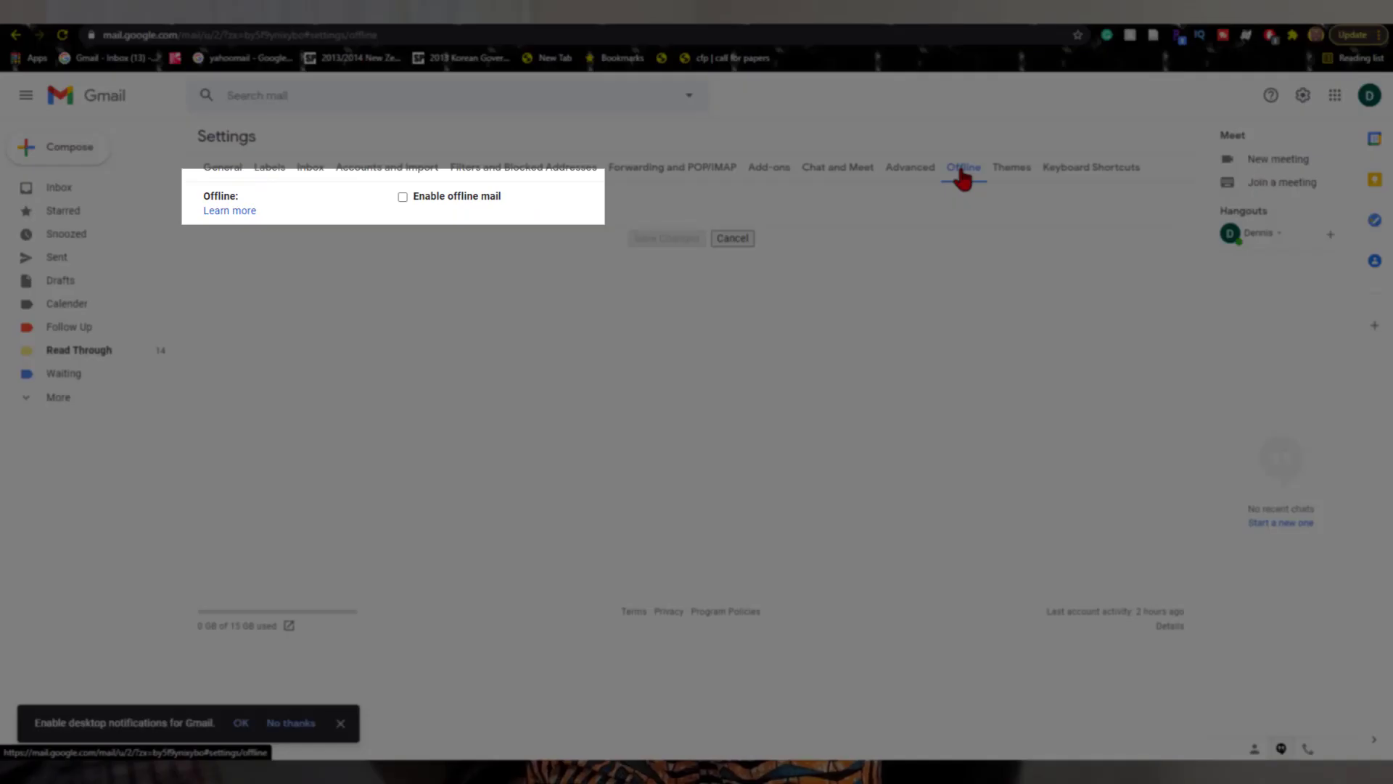
left_click(403, 196)
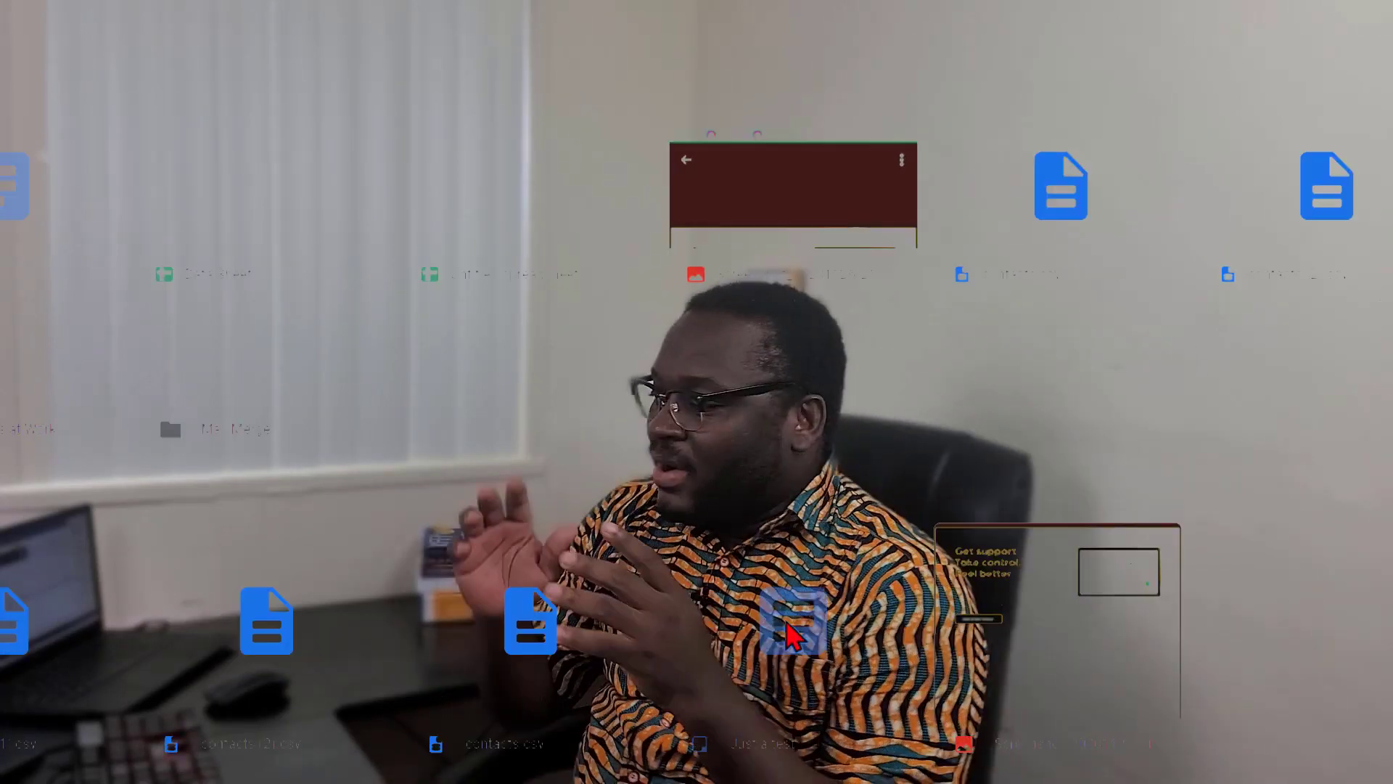
Open the Rename dialog for 'Just a test', from its menu and then with the N key
right_click(791, 631)
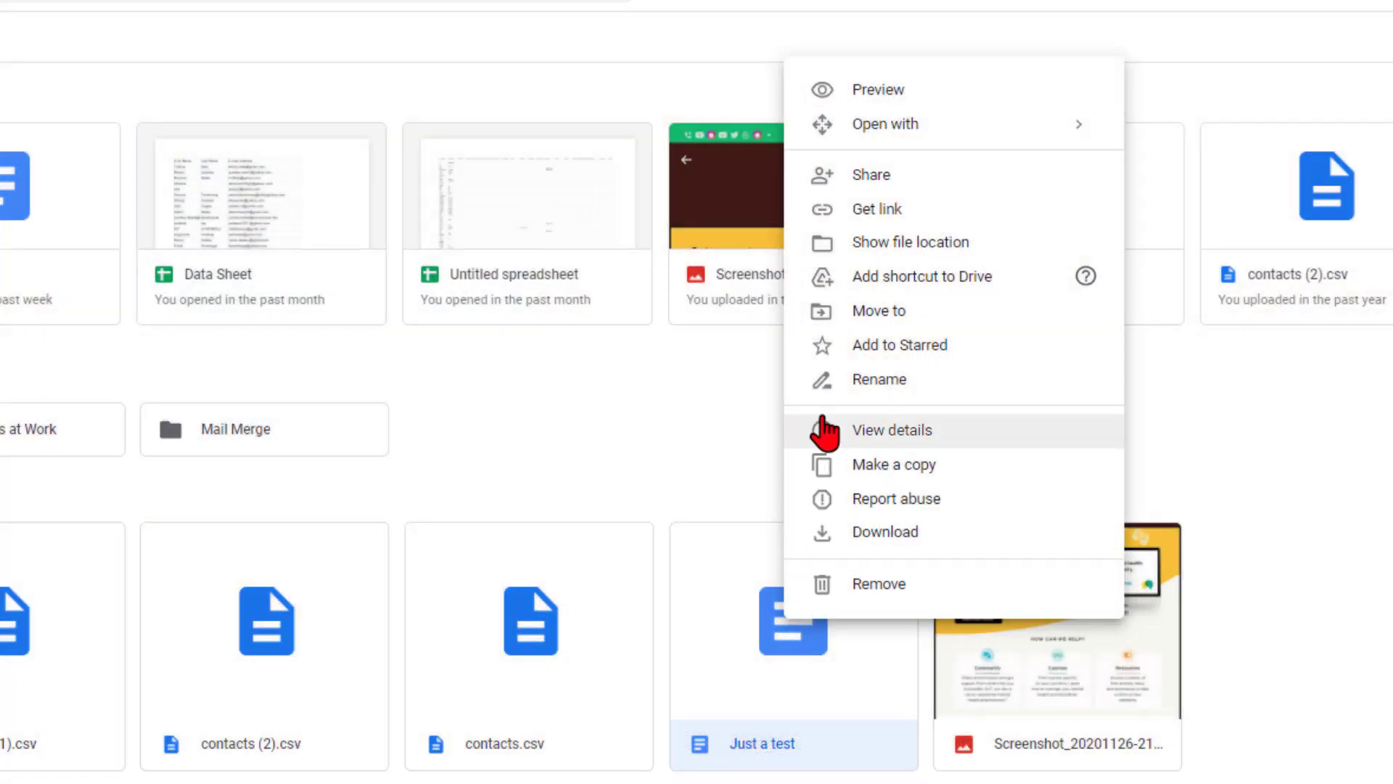
left_click(876, 381)
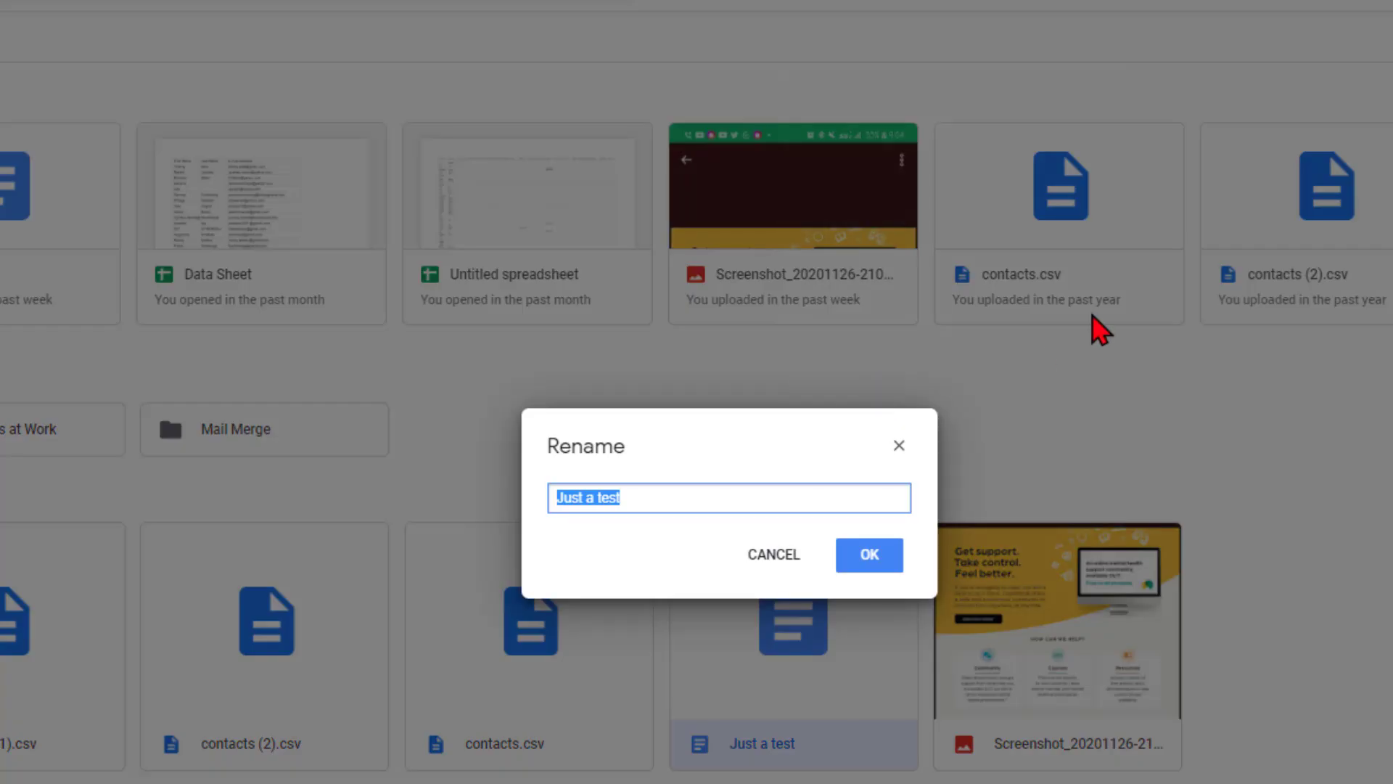
left_click(871, 556)
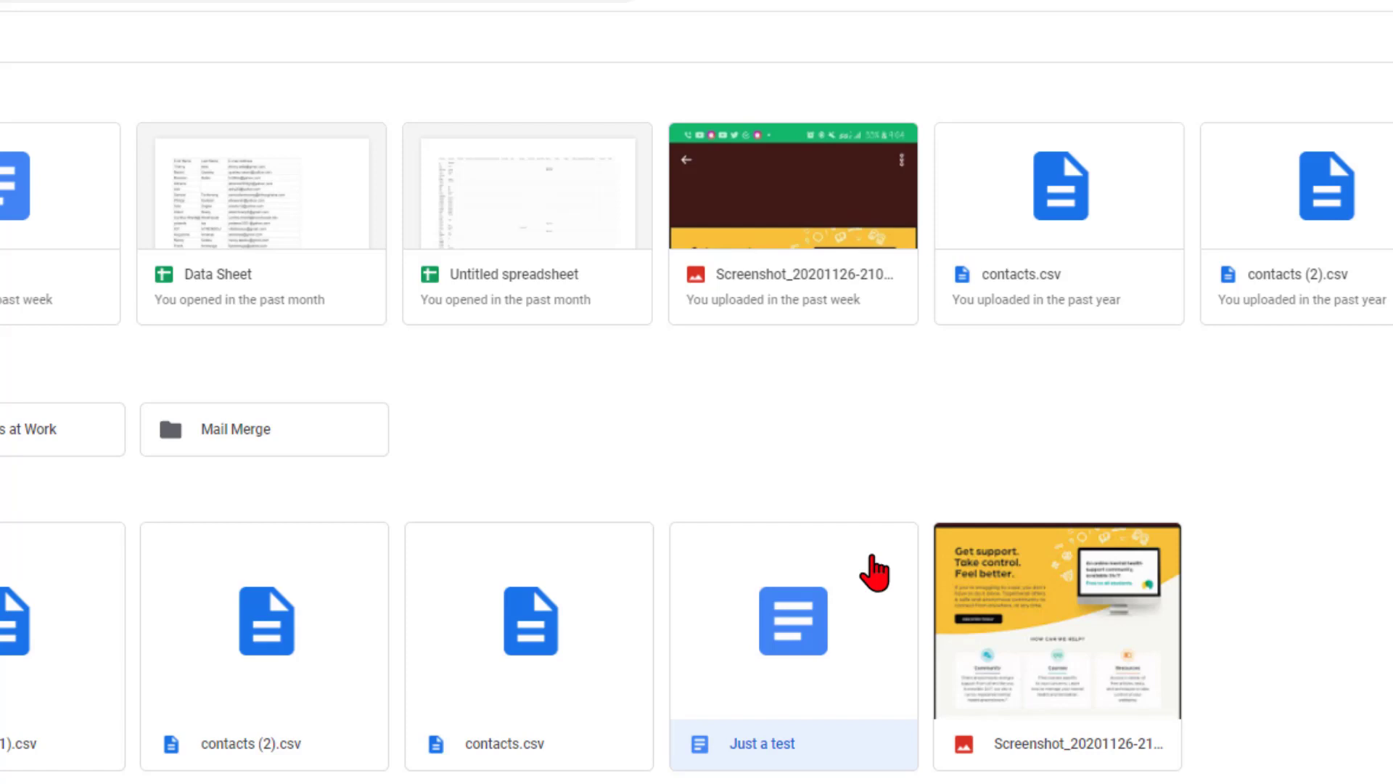
key("n")
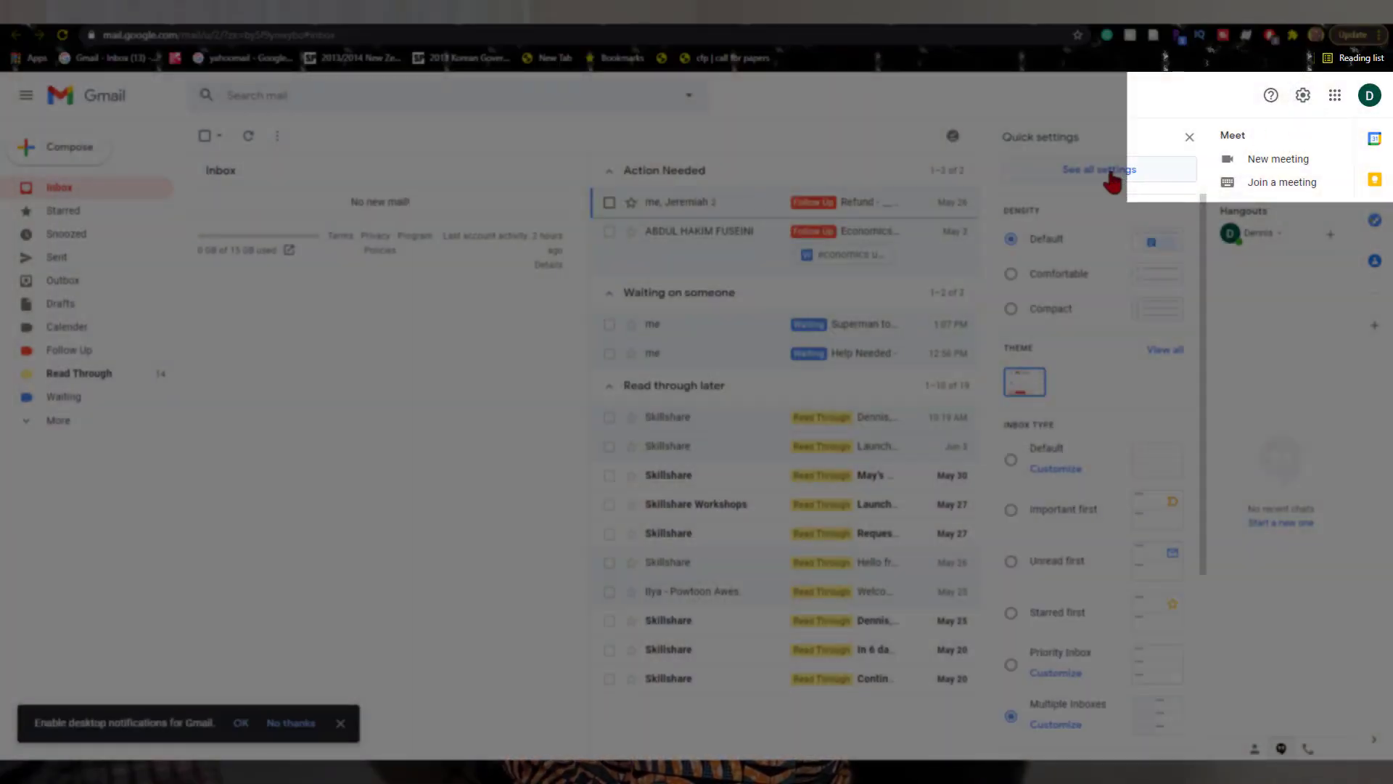
Open Gmail's See all settings and scroll the General tab down to Keyboard shortcuts
left_click(1111, 177)
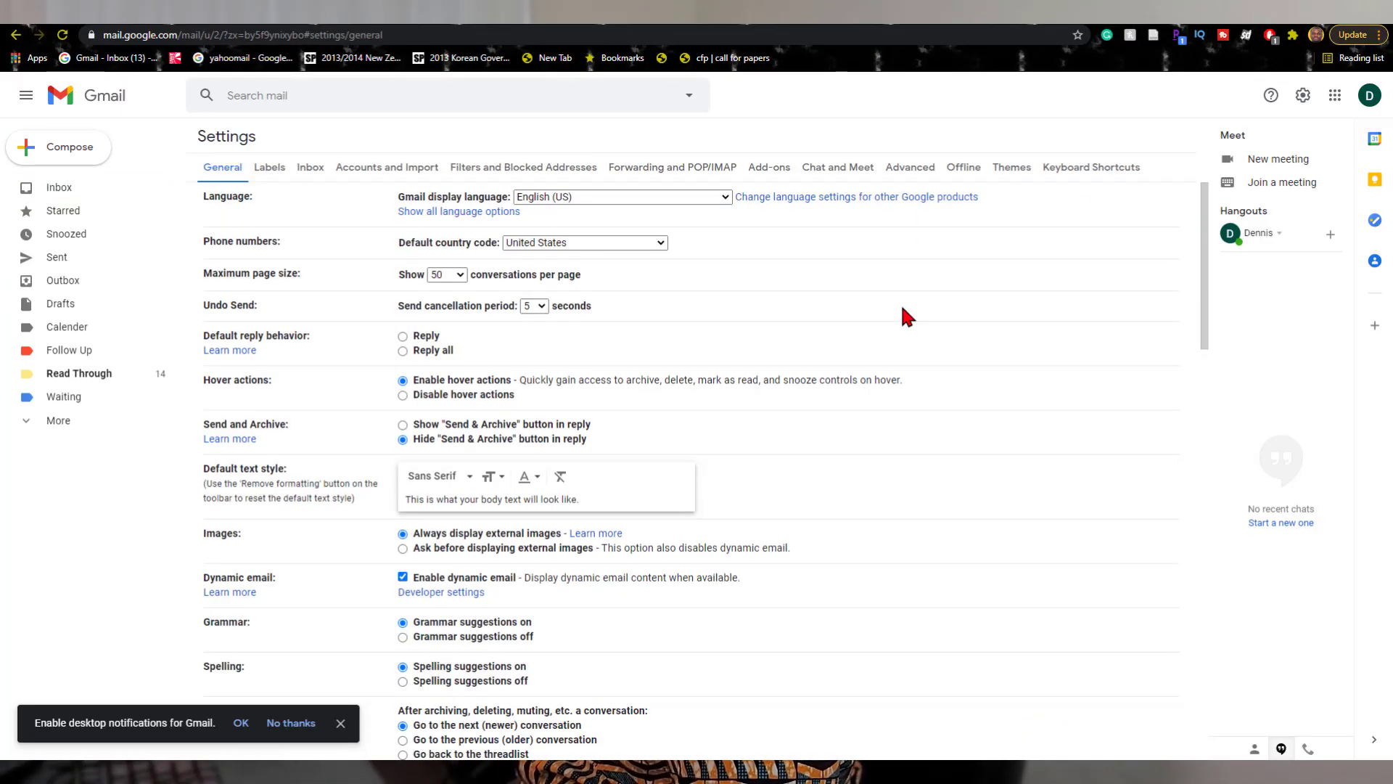
scroll(905, 312, "down", 9)
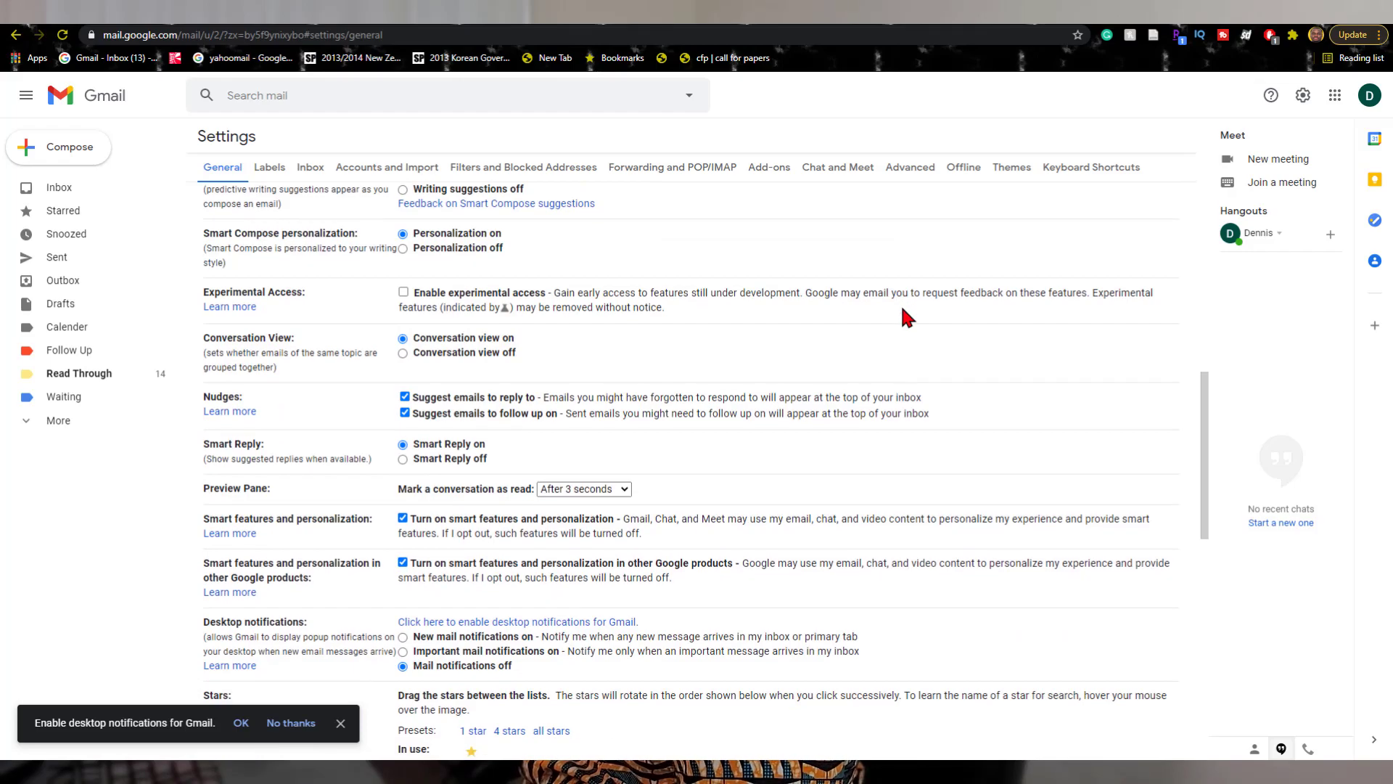
scroll(907, 317, "down", 5)
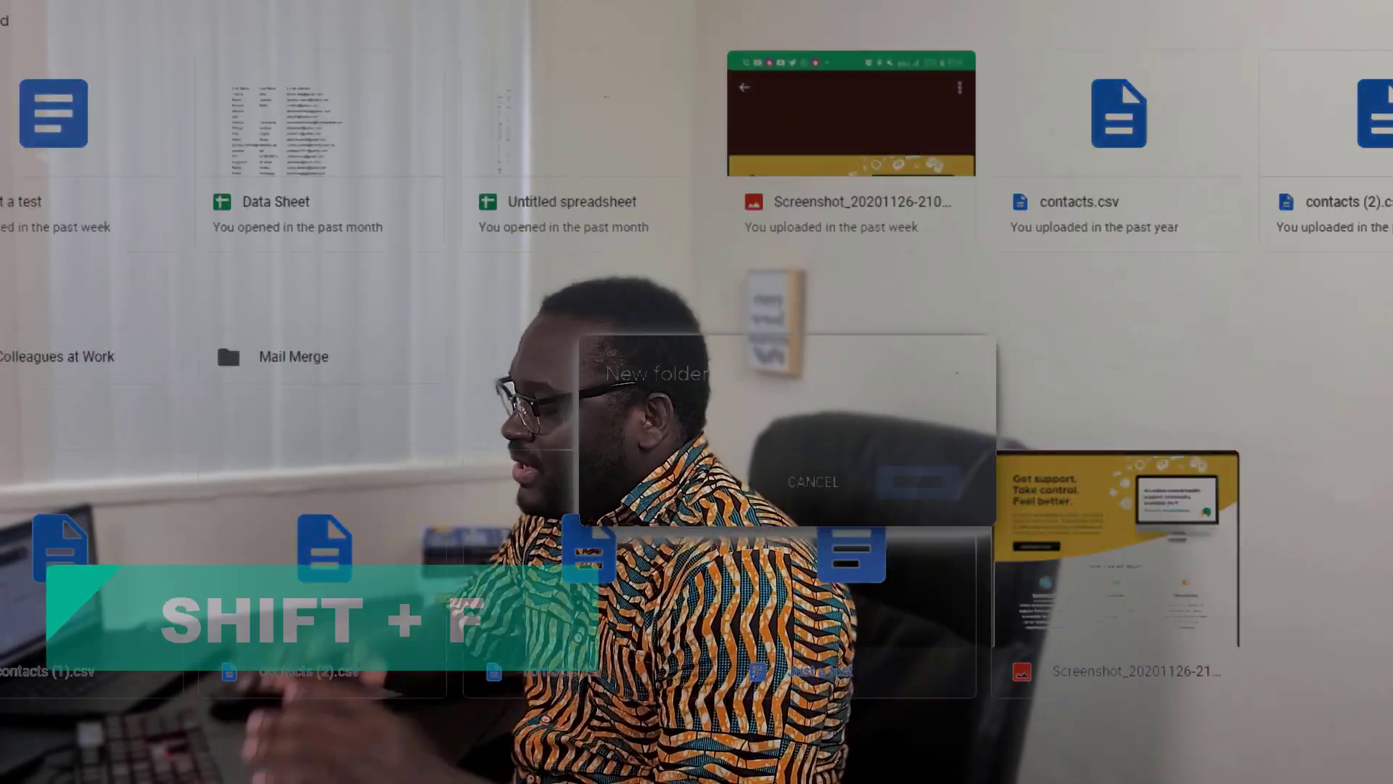
Make a 'Youtube' folder in My Drive with the Shift+F shortcut
key("shift+f")
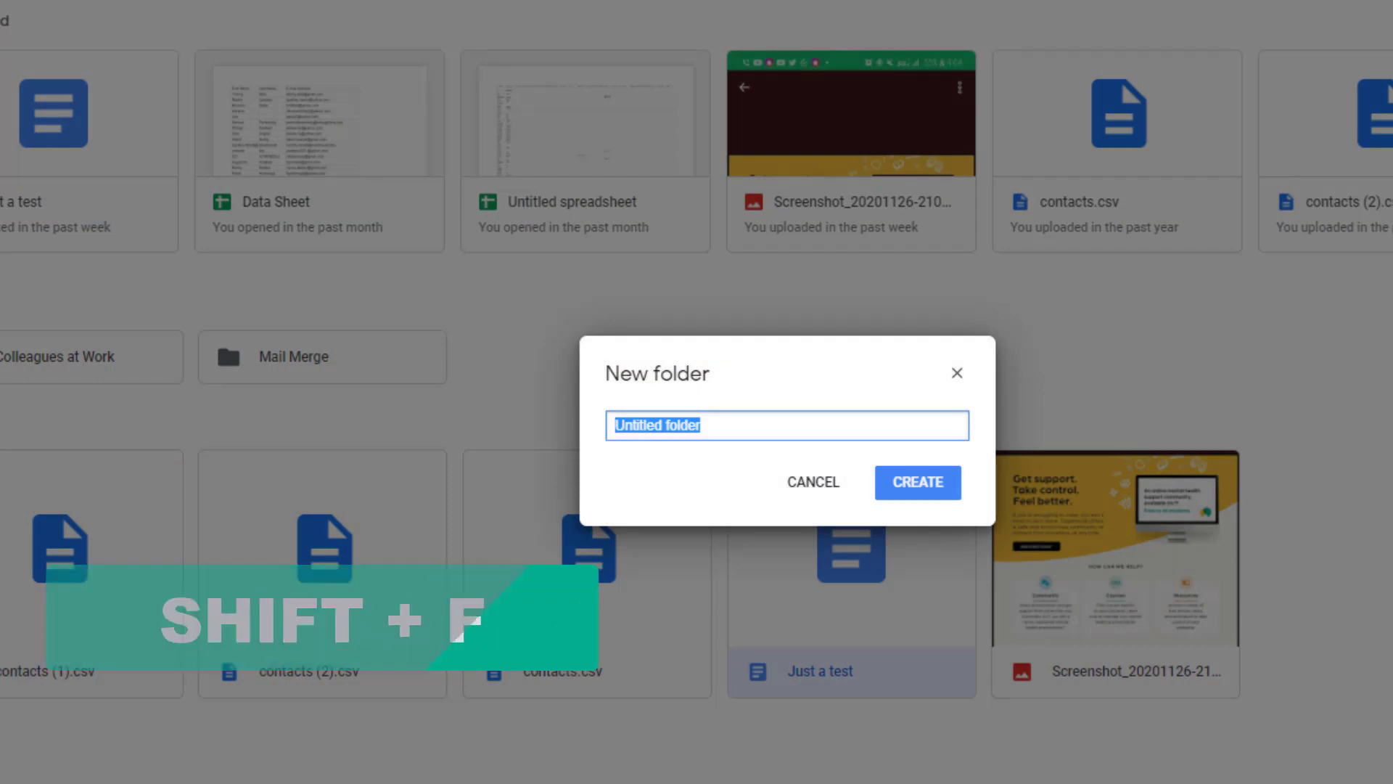
type("Youtube")
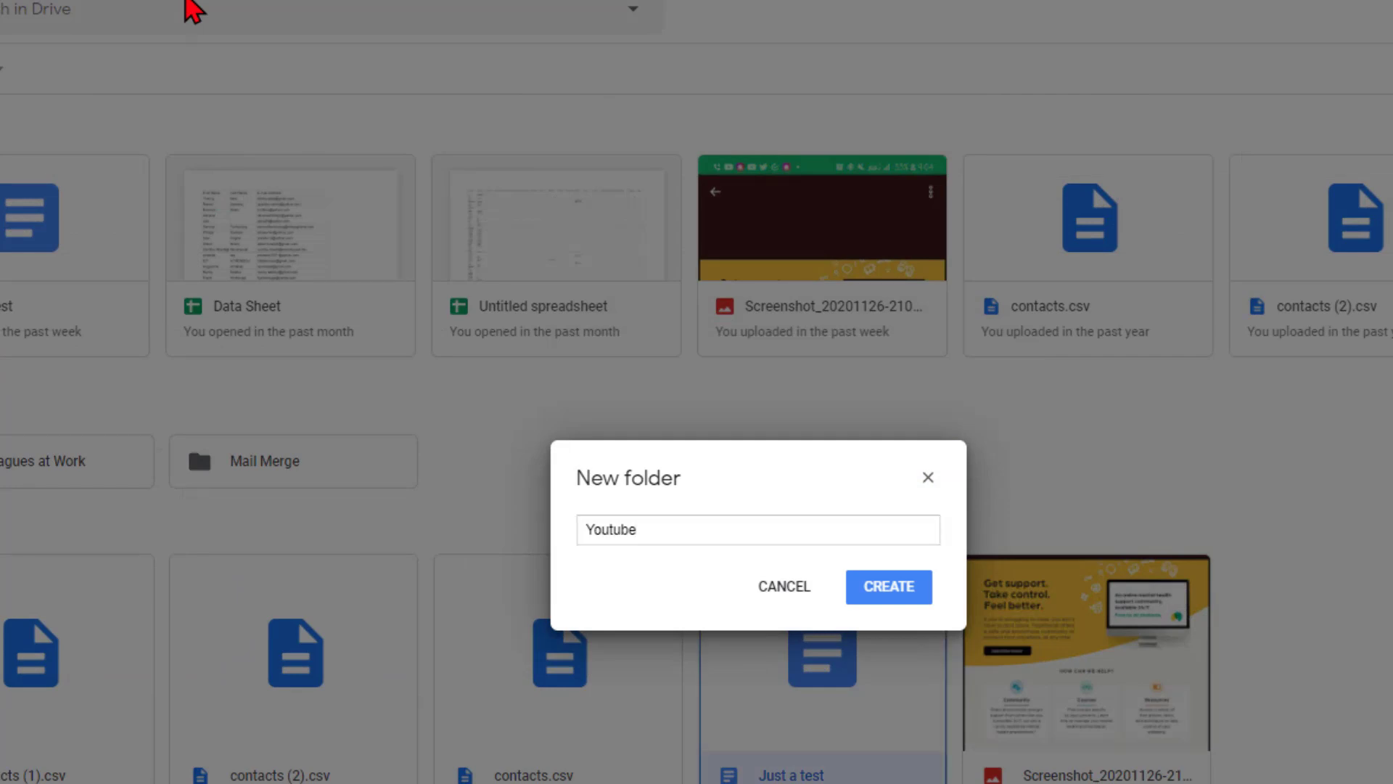
key("Return")
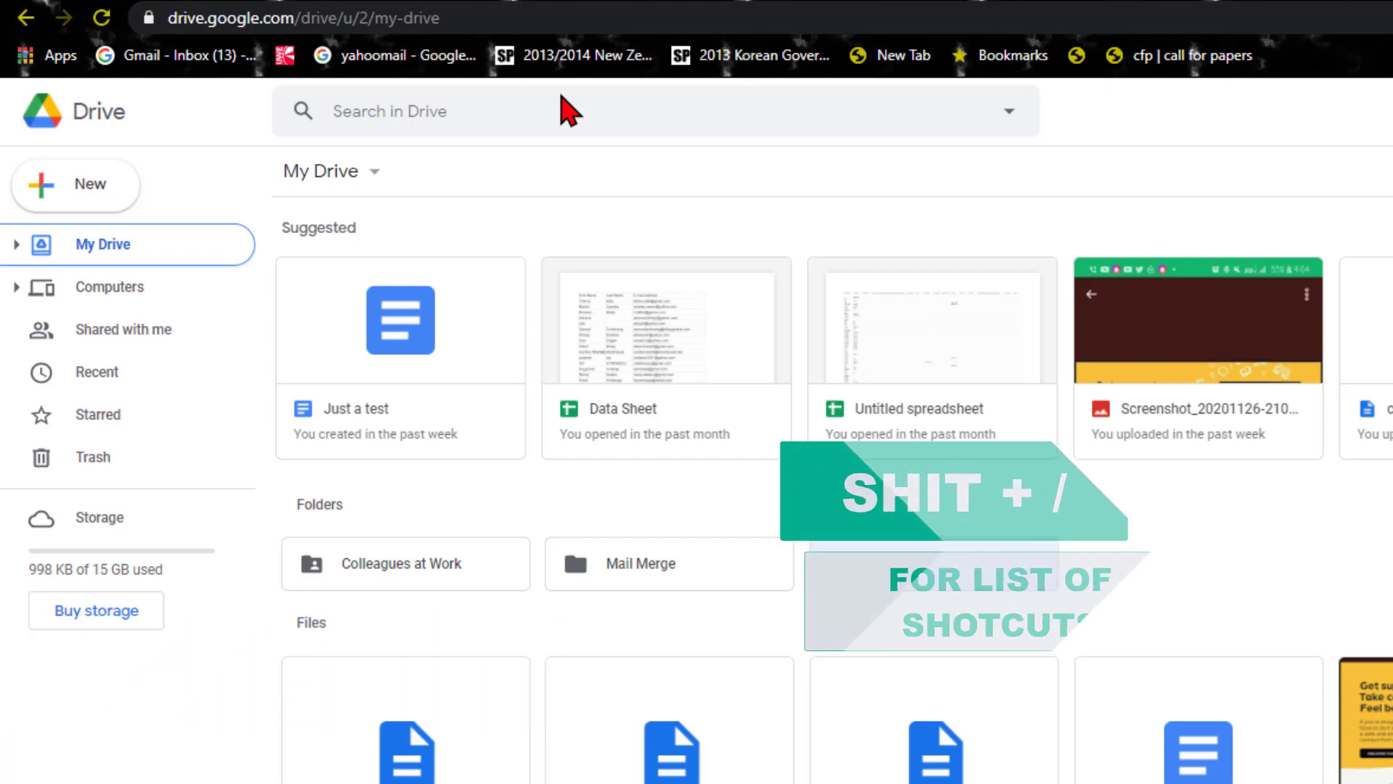
Move through the Drive sidebar sections, from My Drive down to Computers and back up to Recent
key("Down")
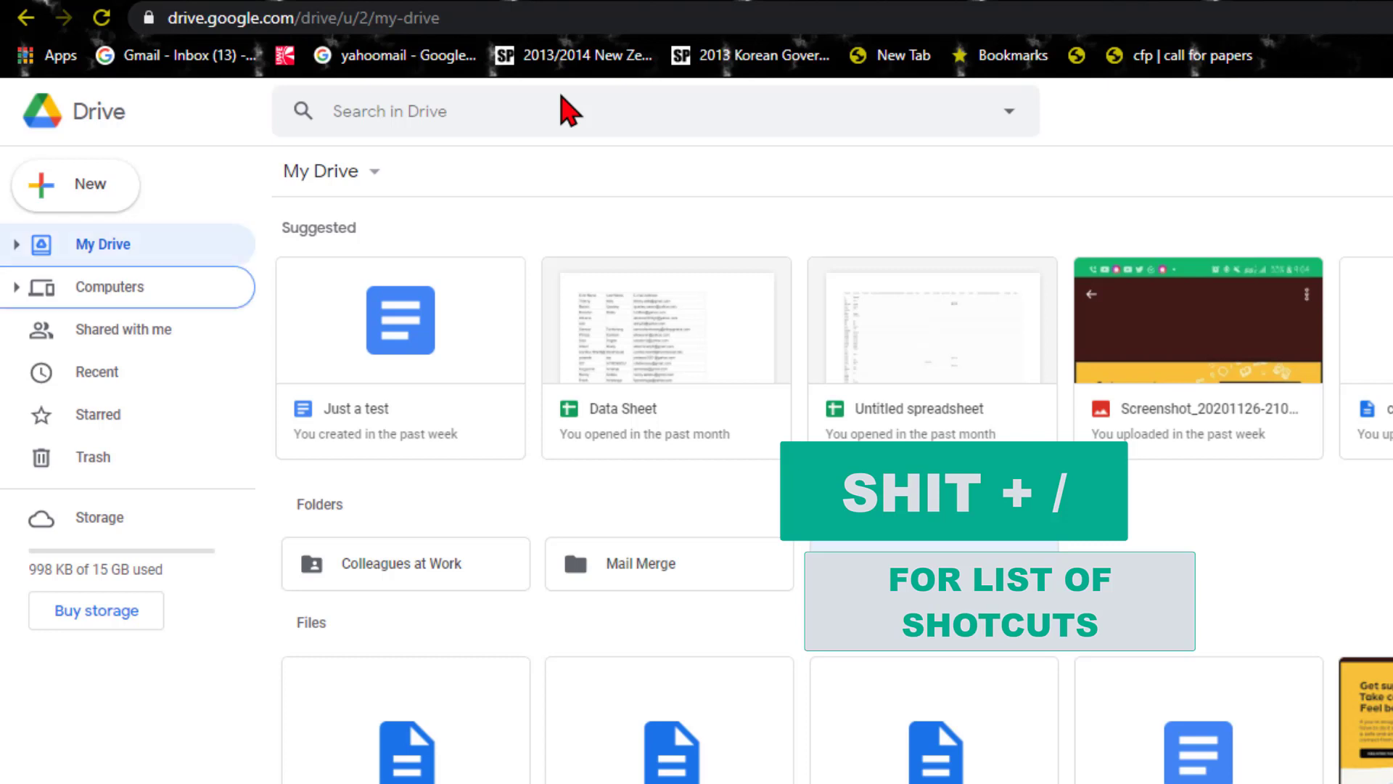
key("Down")
key("Up")
key("Up")
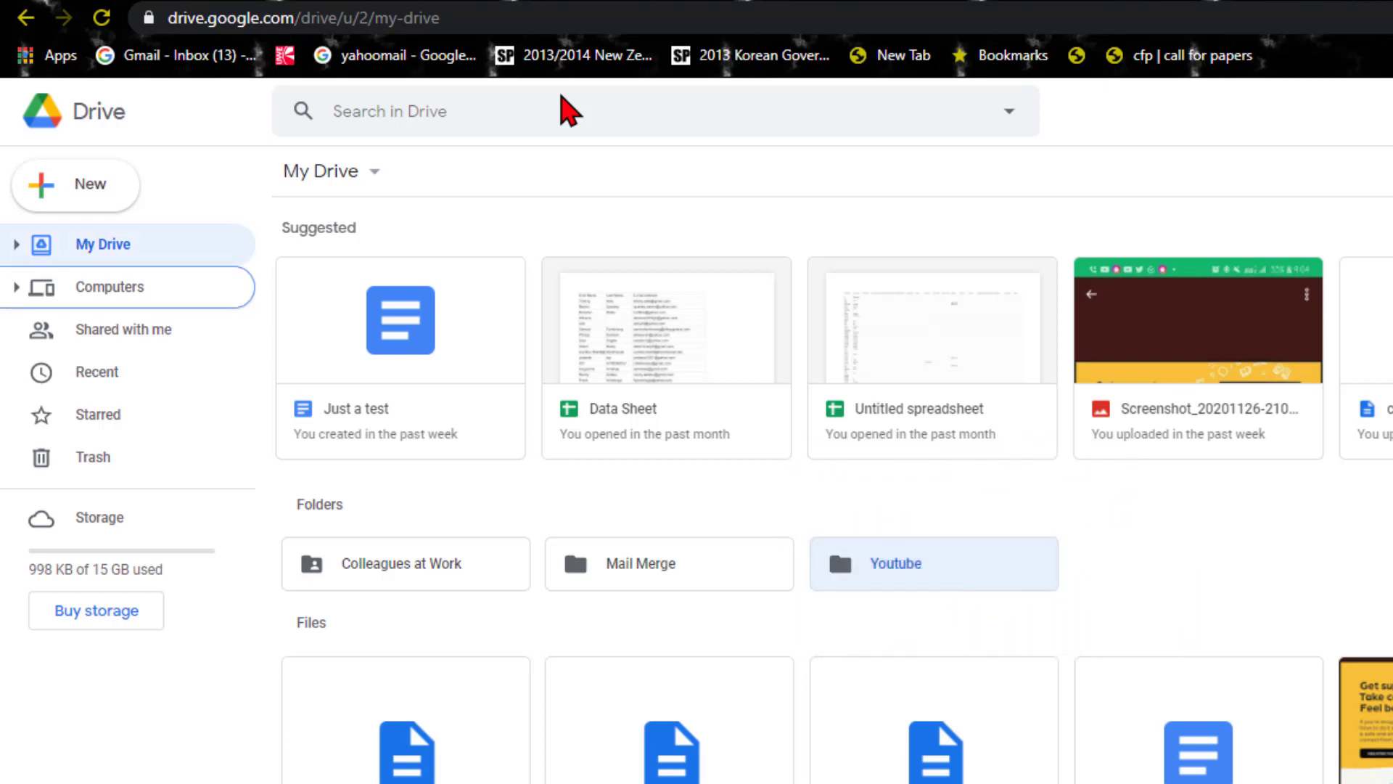
key("Up")
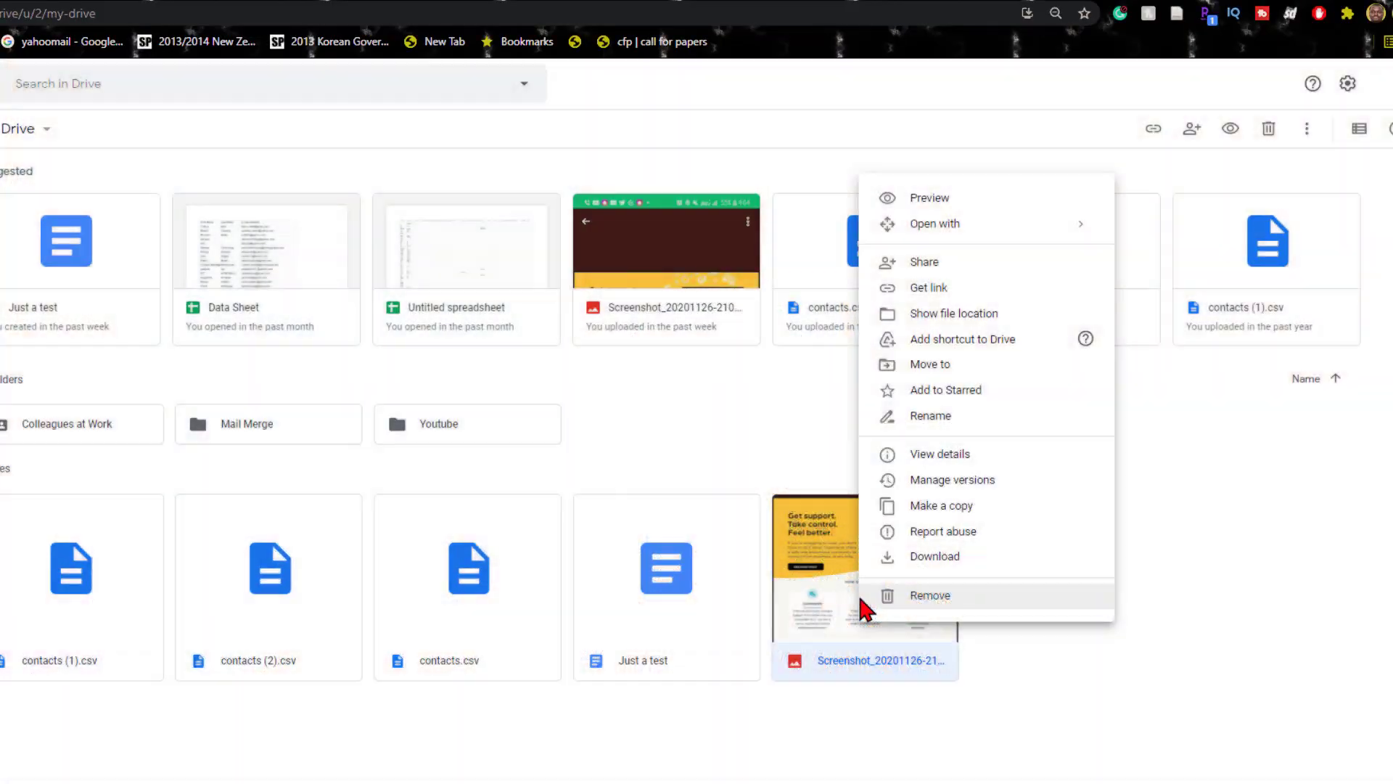
Convert the Screenshot_20201126 image into a Google Docs document and review its extracted text
mouse_move(972, 226)
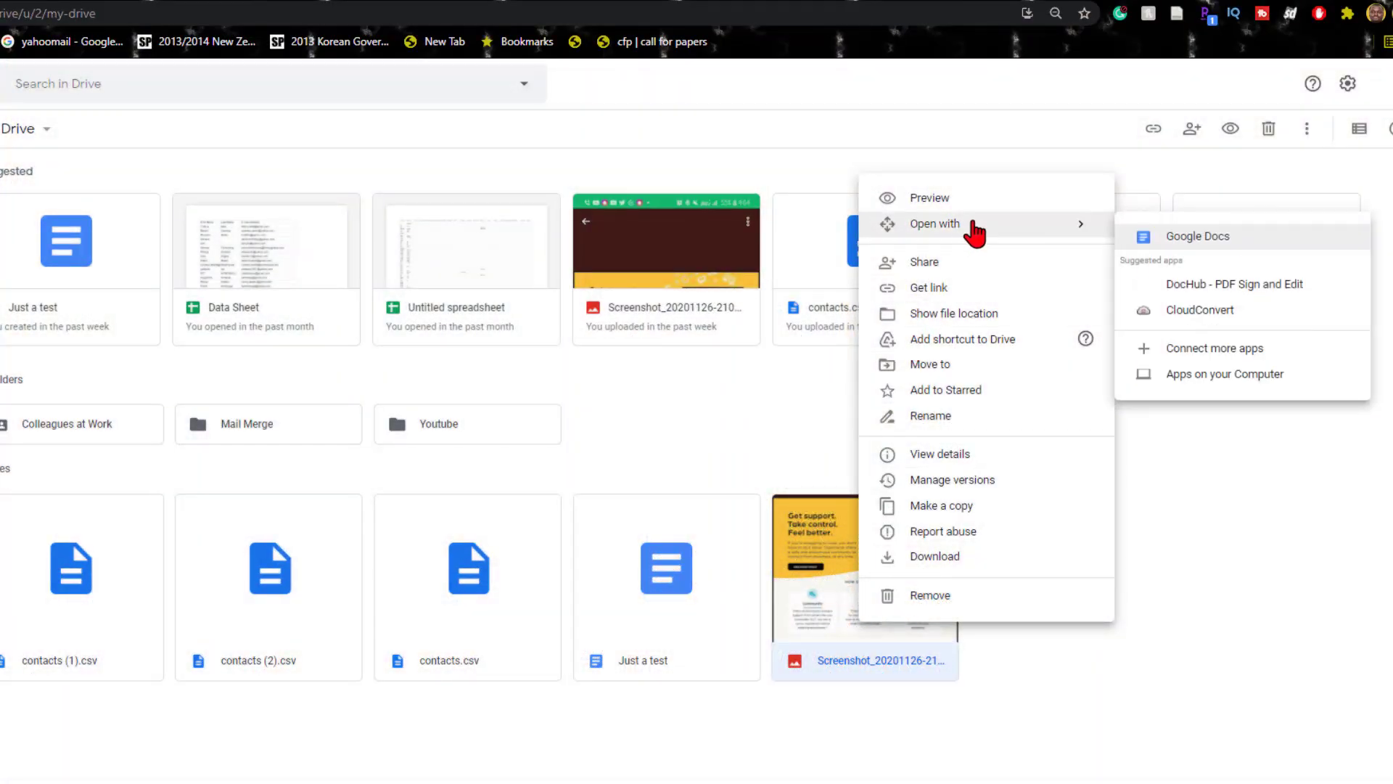
left_click(1214, 241)
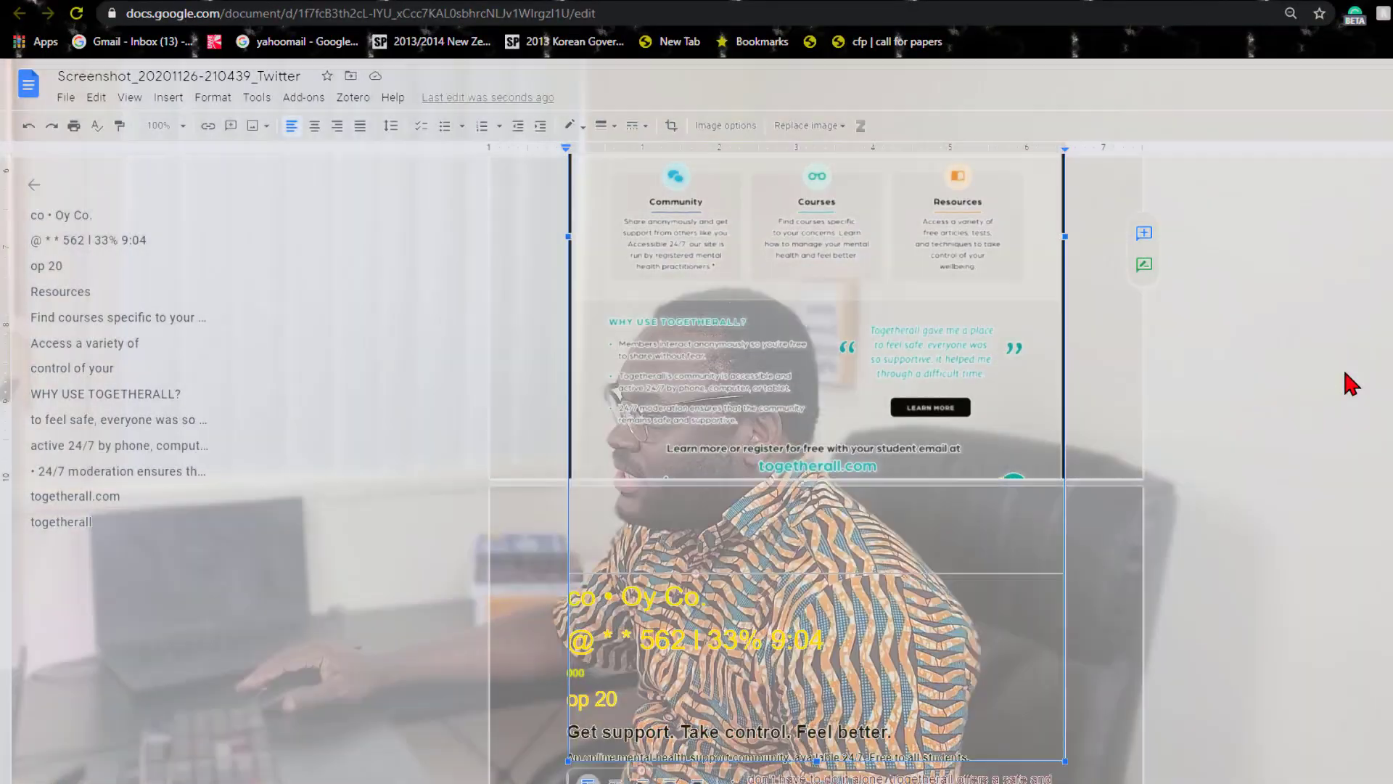
scroll(1347, 382, "down", 7)
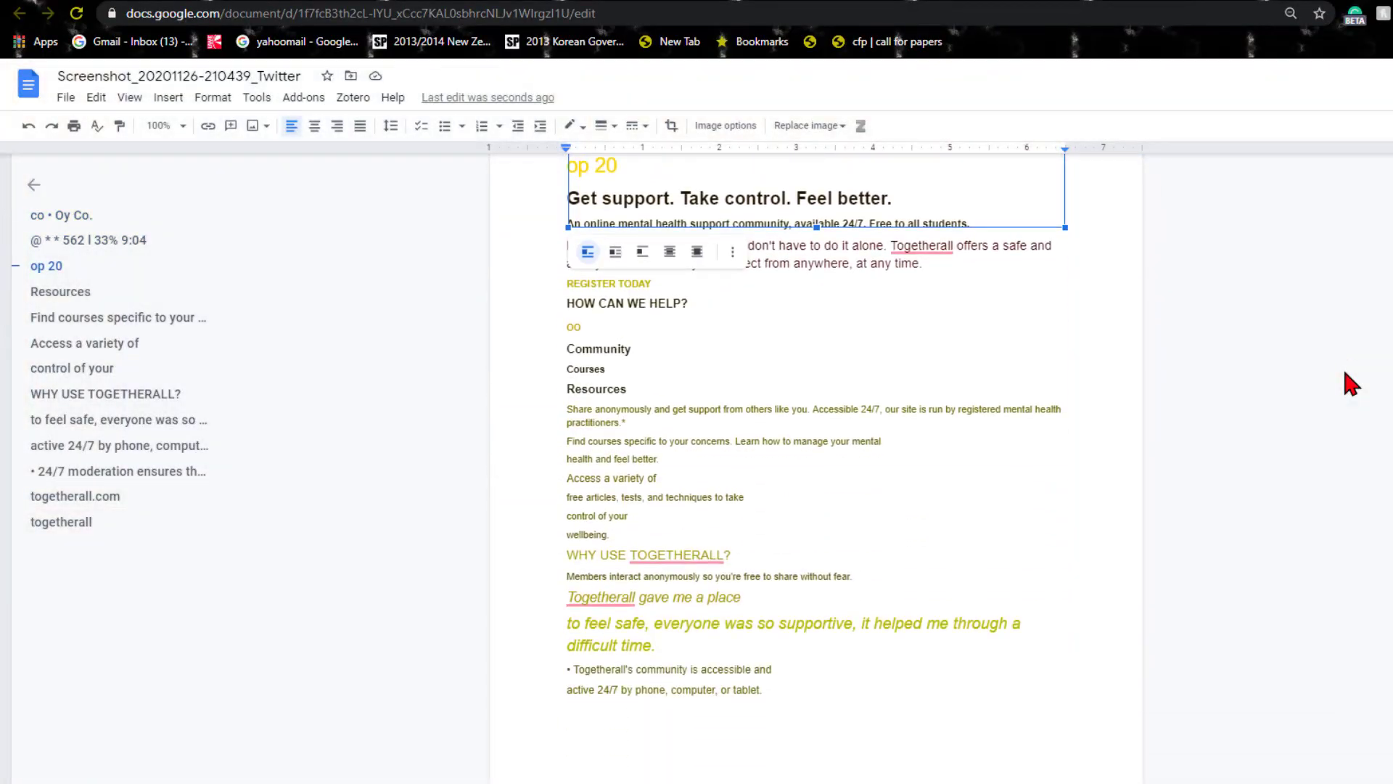
scroll(1344, 373, "up", 1)
scroll(1345, 373, "down", 3)
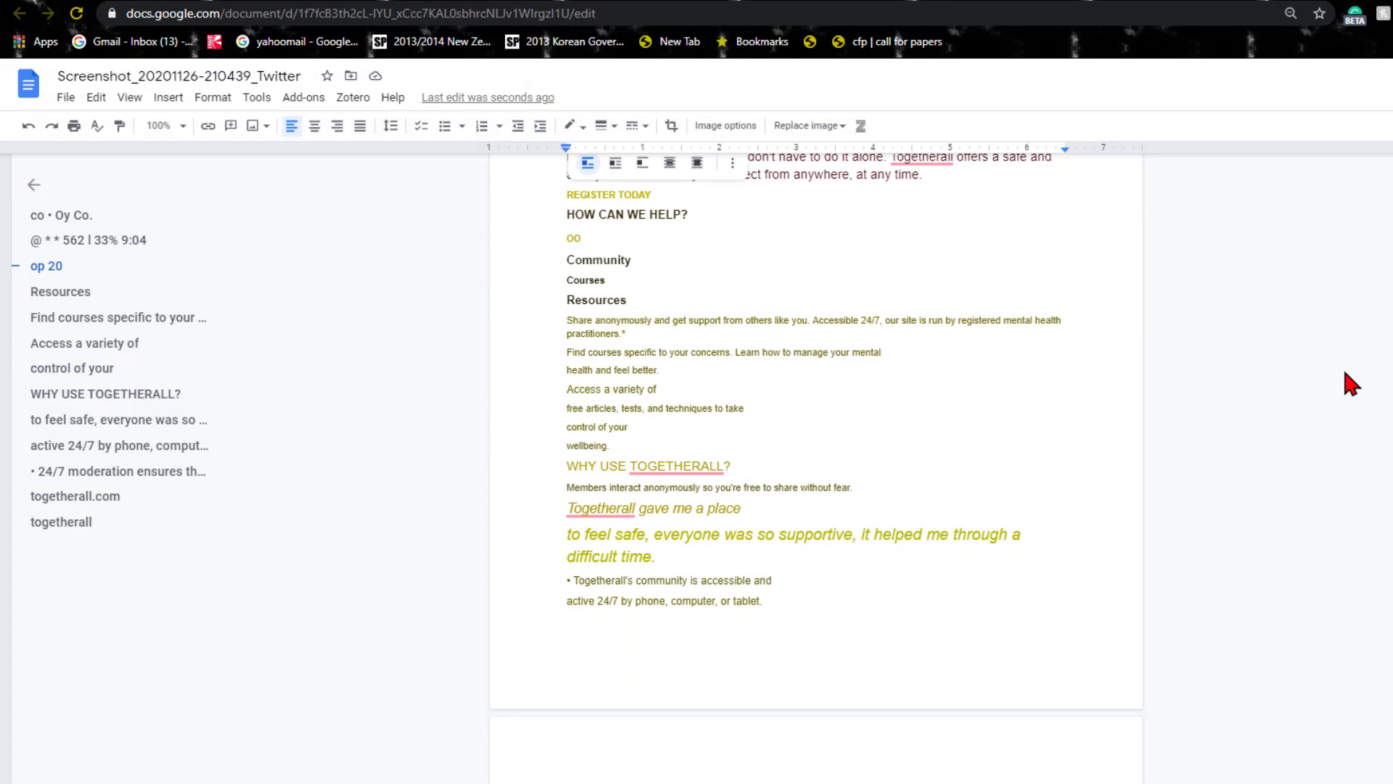
scroll(1345, 373, "up", 5)
scroll(1345, 373, "down", 2)
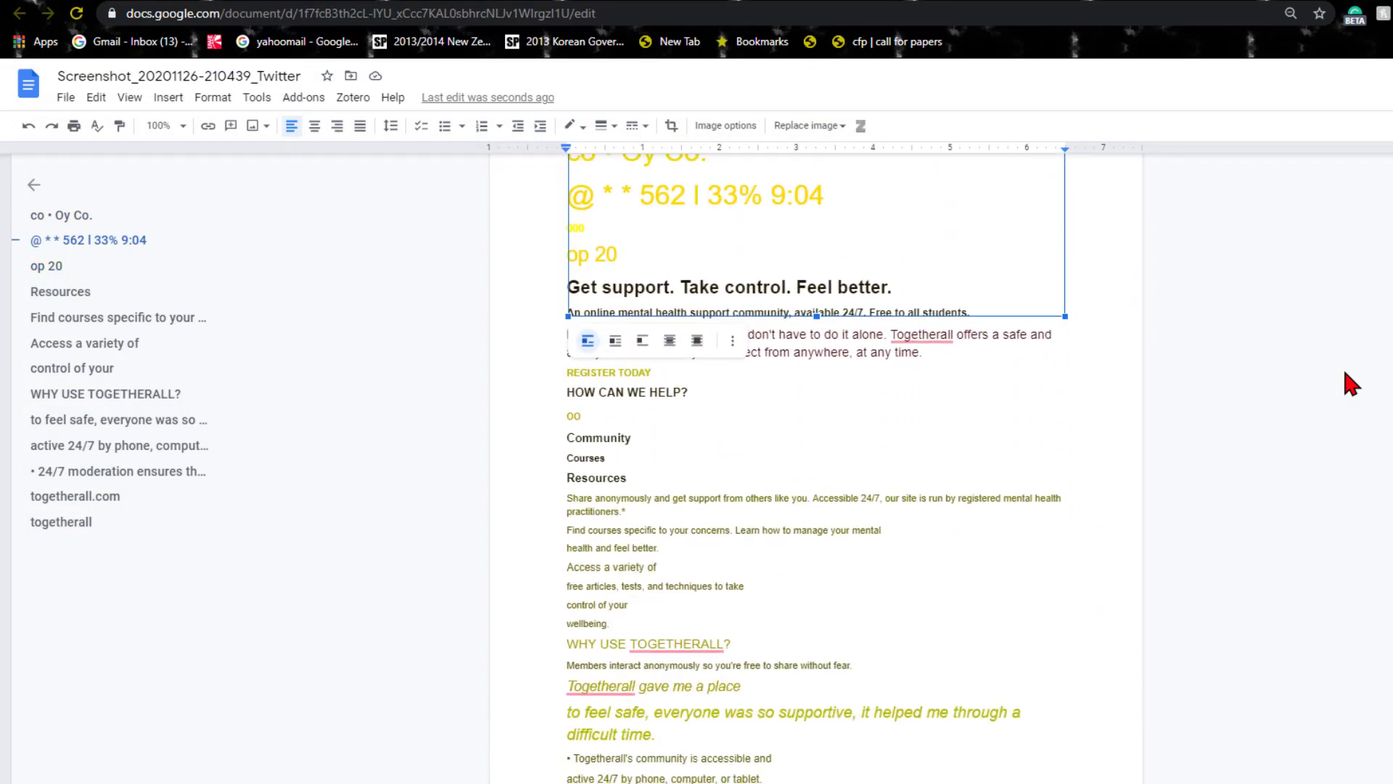
scroll(1345, 373, "down", 5)
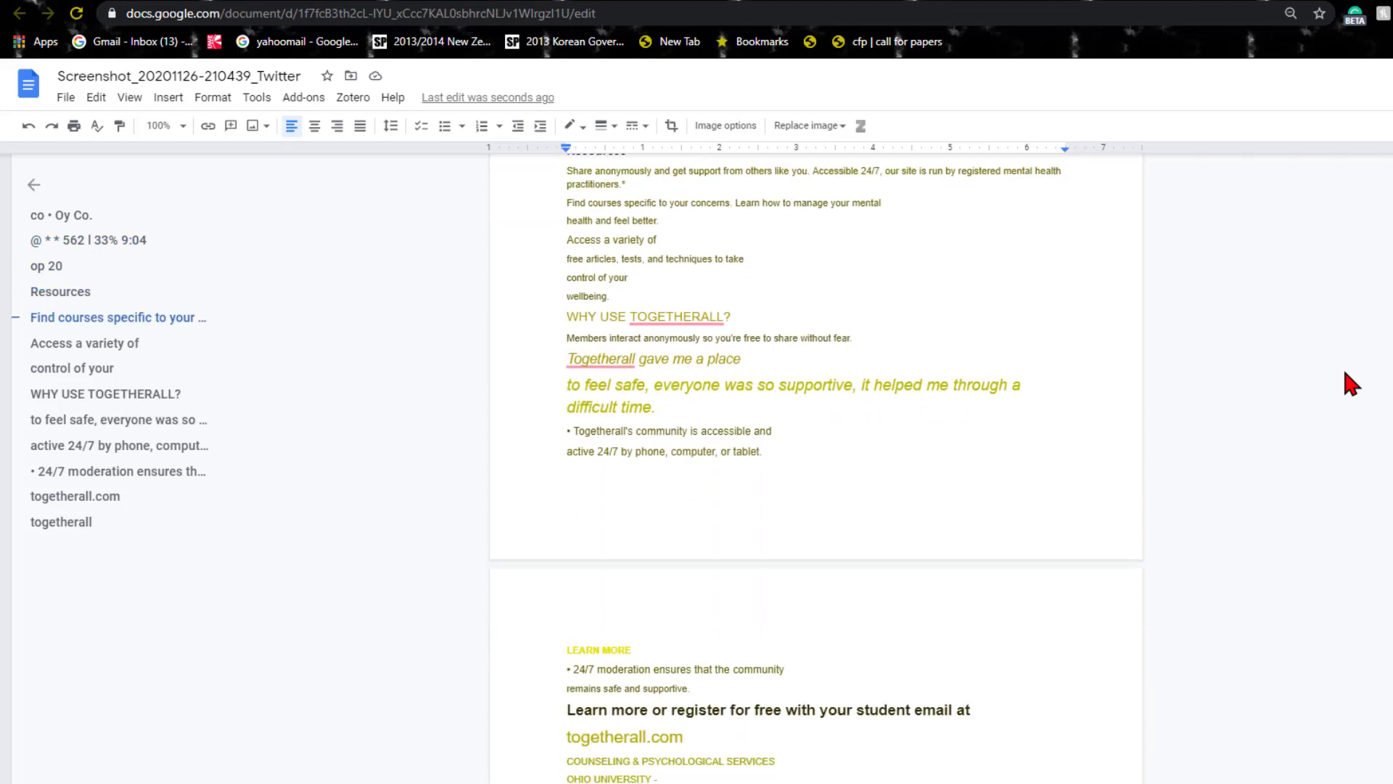
scroll(1344, 373, "up", 4)
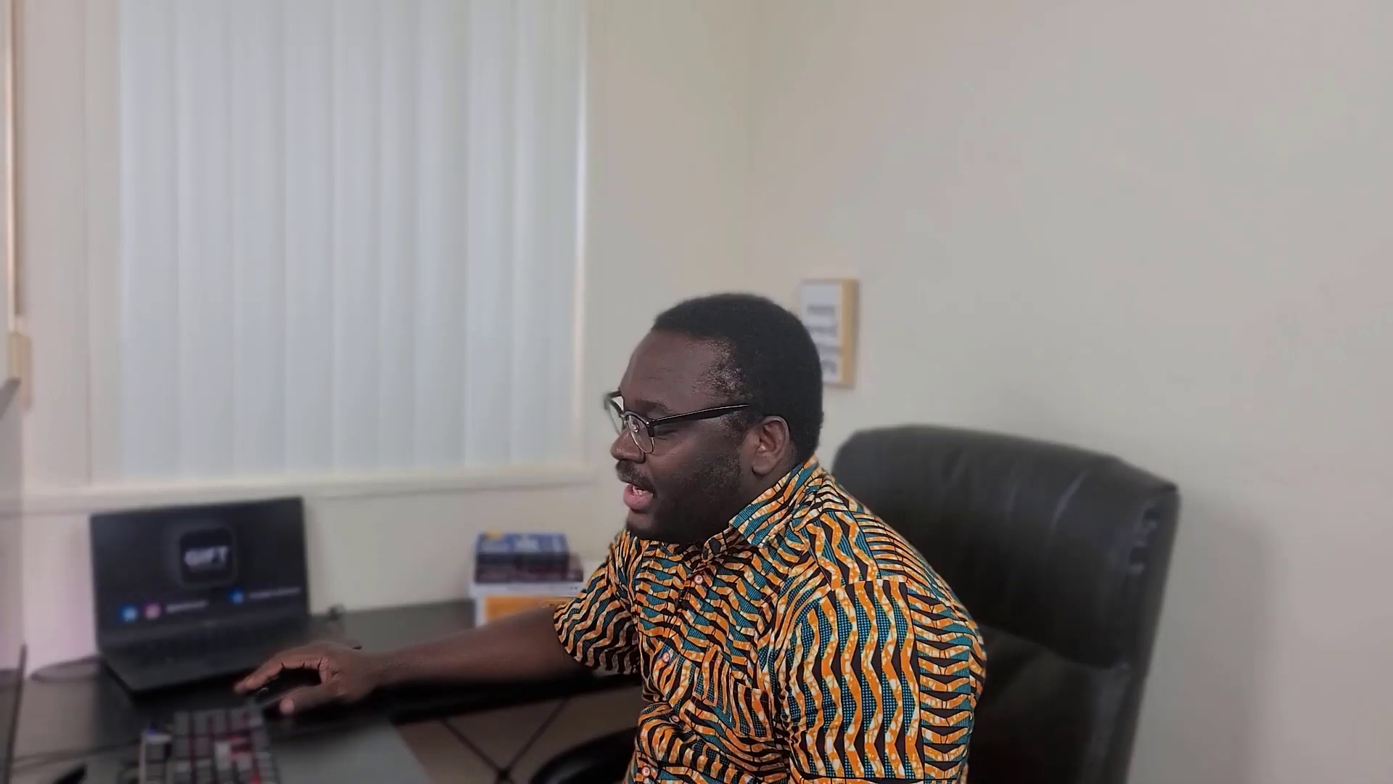